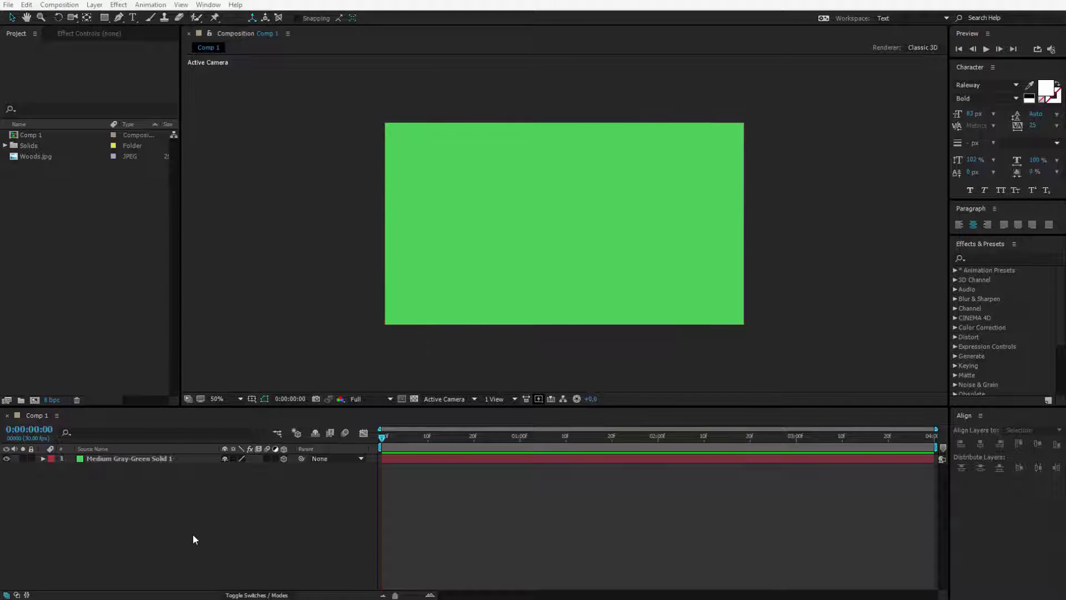
# Add a spot light above the green solid, with 100% intensity, a 90° cone angle and 50% cone feather.
pyautogui.rightClick(140, 485)
pyautogui.moveTo(166, 491)
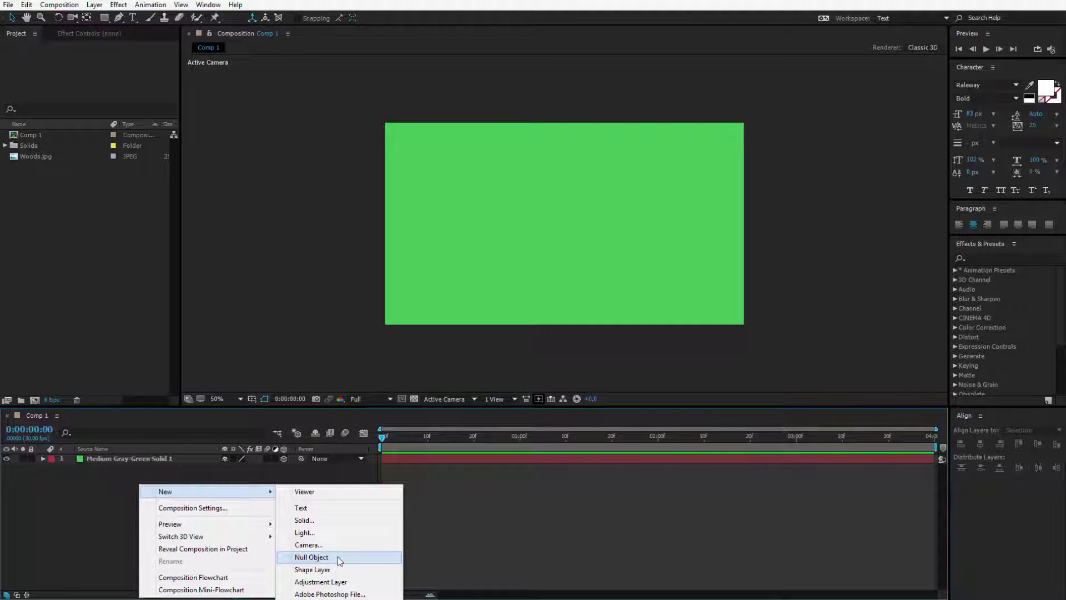
pyautogui.rightClick(185, 496)
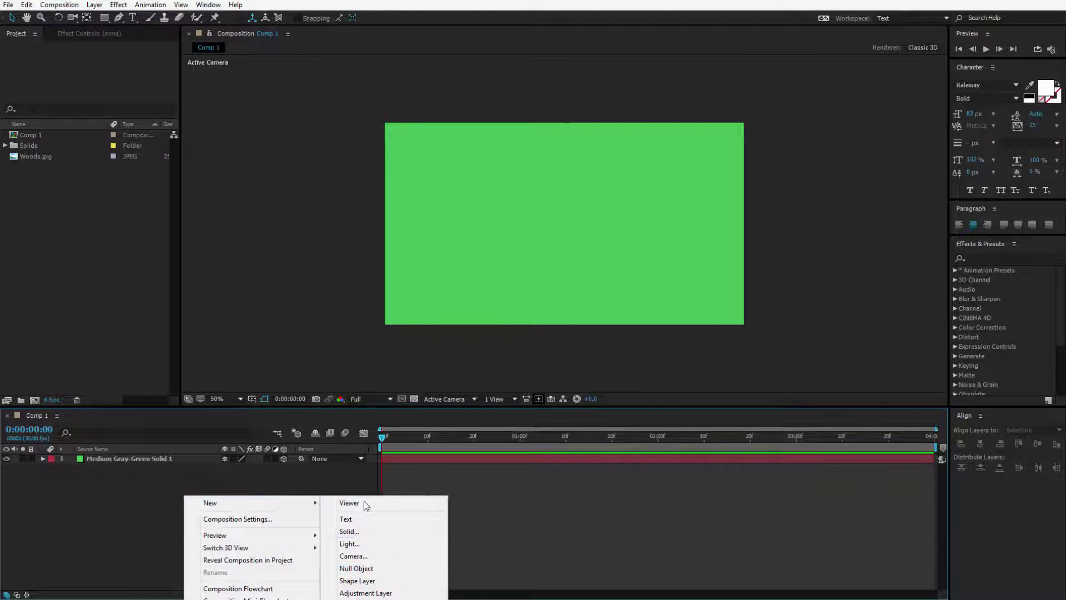
pyautogui.click(350, 544)
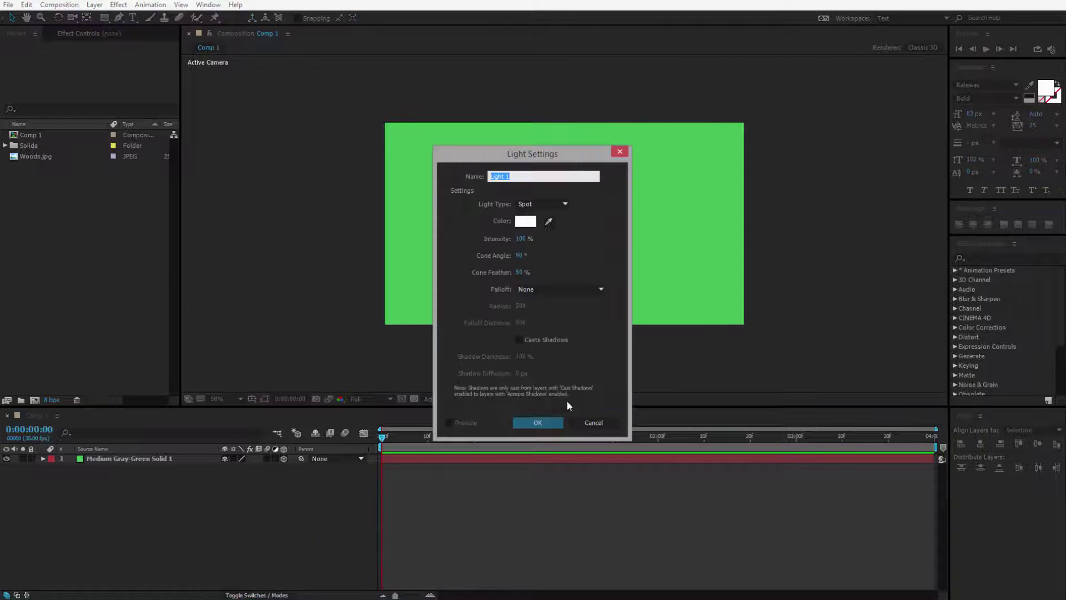
pyautogui.click(546, 423)
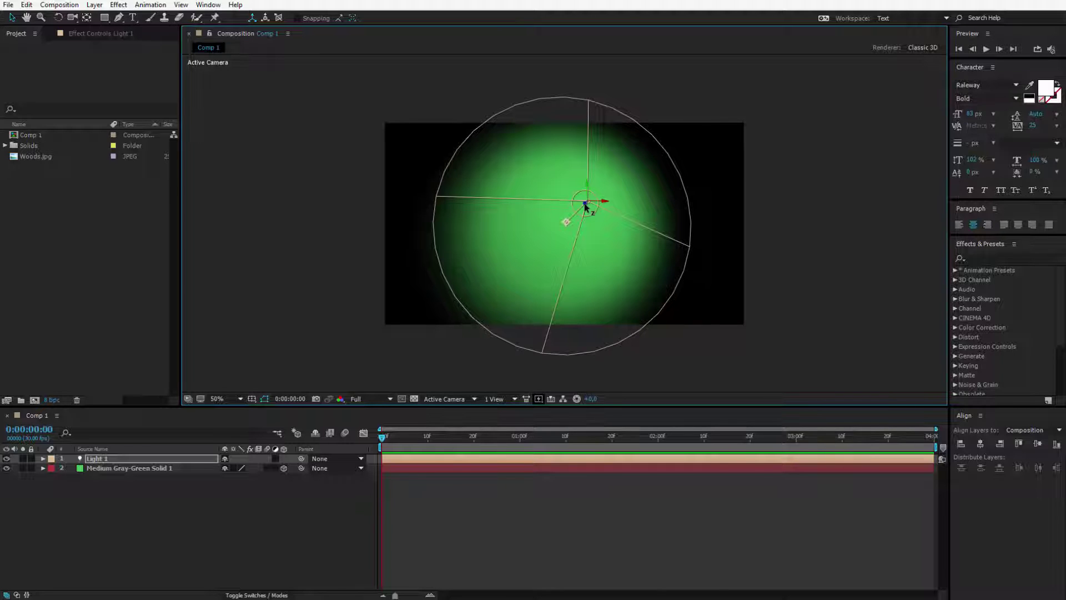
pyautogui.press('Return')
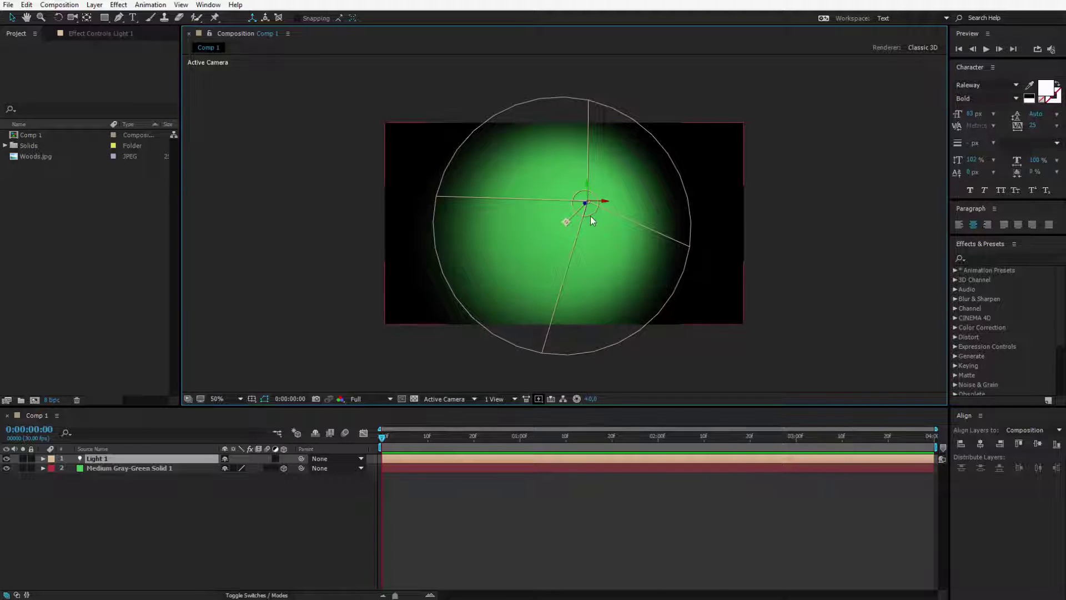
pyautogui.click(554, 199)
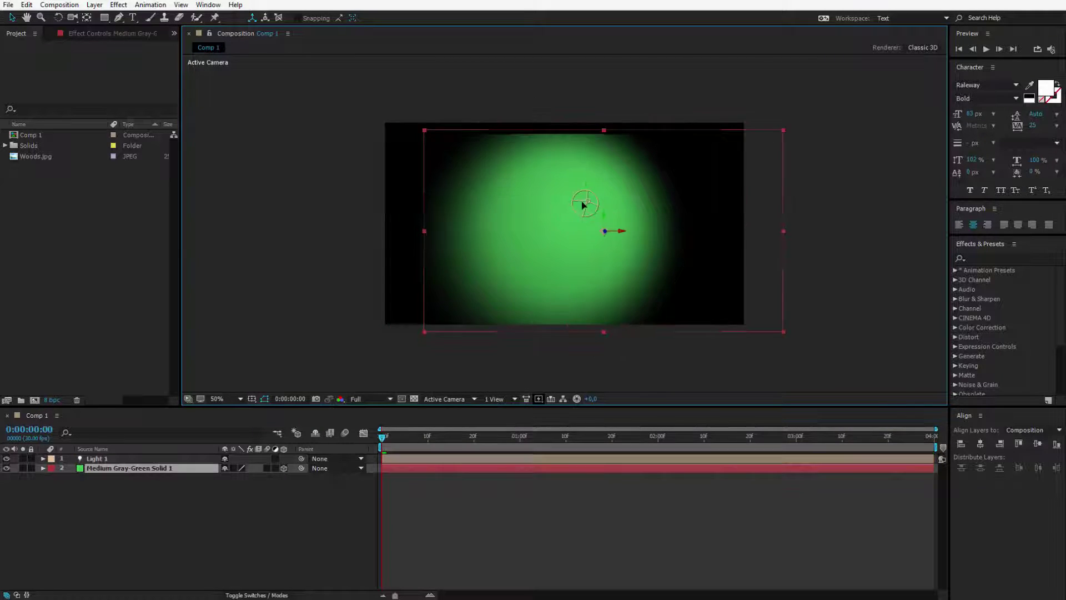
pyautogui.moveTo(571, 204); pyautogui.dragTo(665, 252)
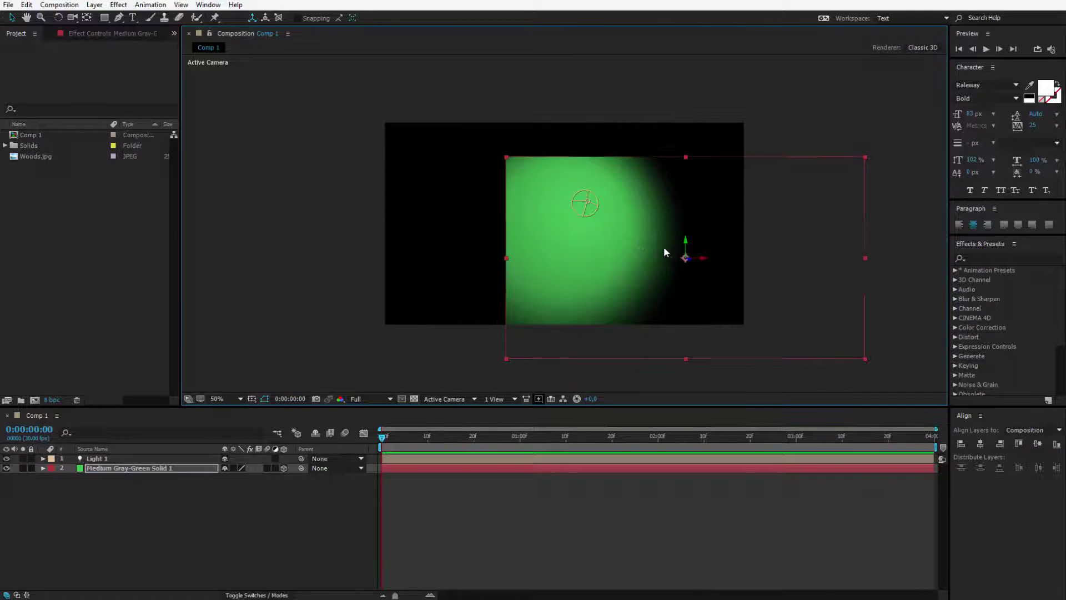
pyautogui.hotkey('ctrl', 'z')
# Move Light 1 slightly up and to the right across the green solid.
pyautogui.click(584, 203)
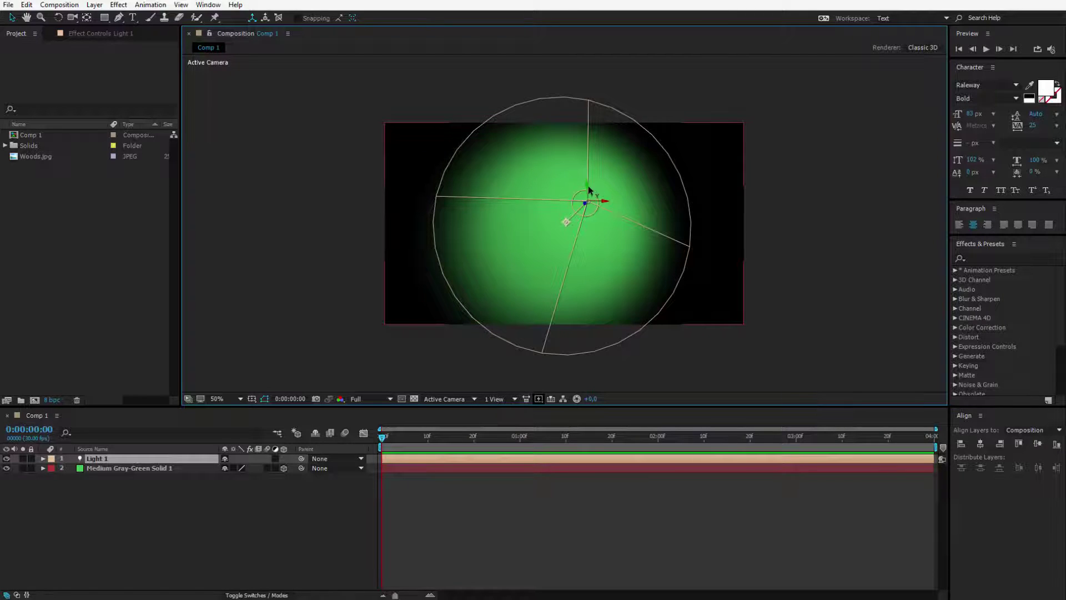
pyautogui.moveTo(588, 185); pyautogui.dragTo(619, 182)
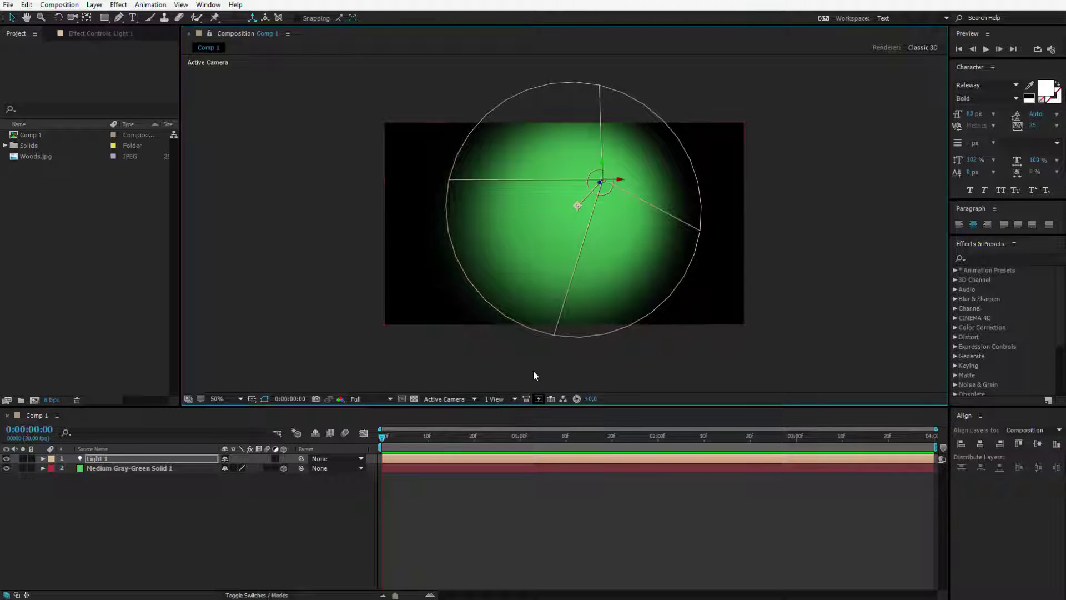
# Show two horizontal views and reposition Light 1 in depth, leaving it closer to the solid with a smaller light pool.
pyautogui.click(499, 398)
pyautogui.click(514, 424)
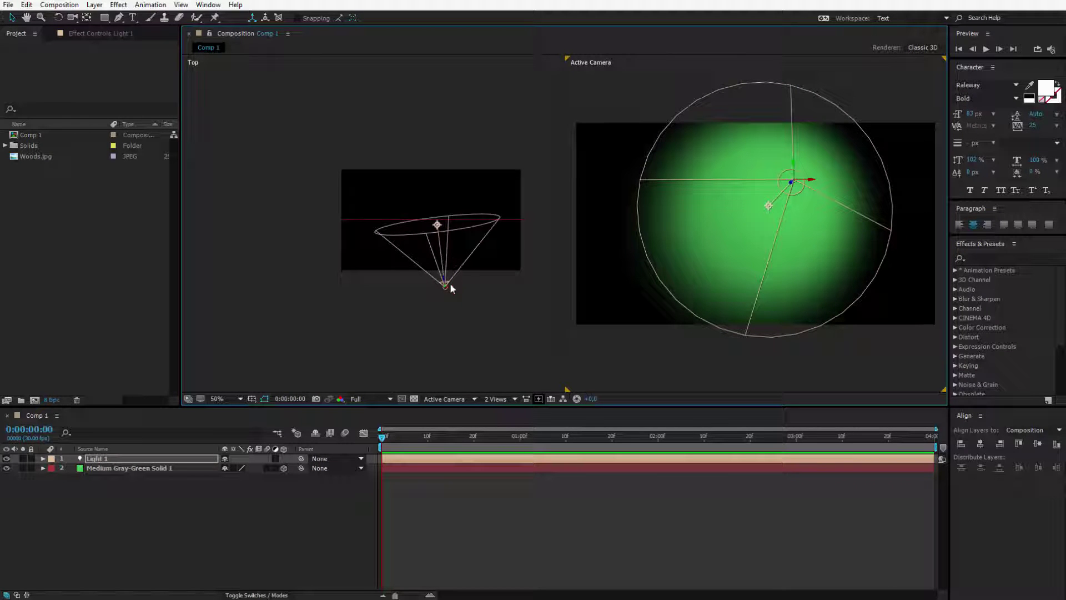
pyautogui.moveTo(445, 286); pyautogui.dragTo(458, 352)
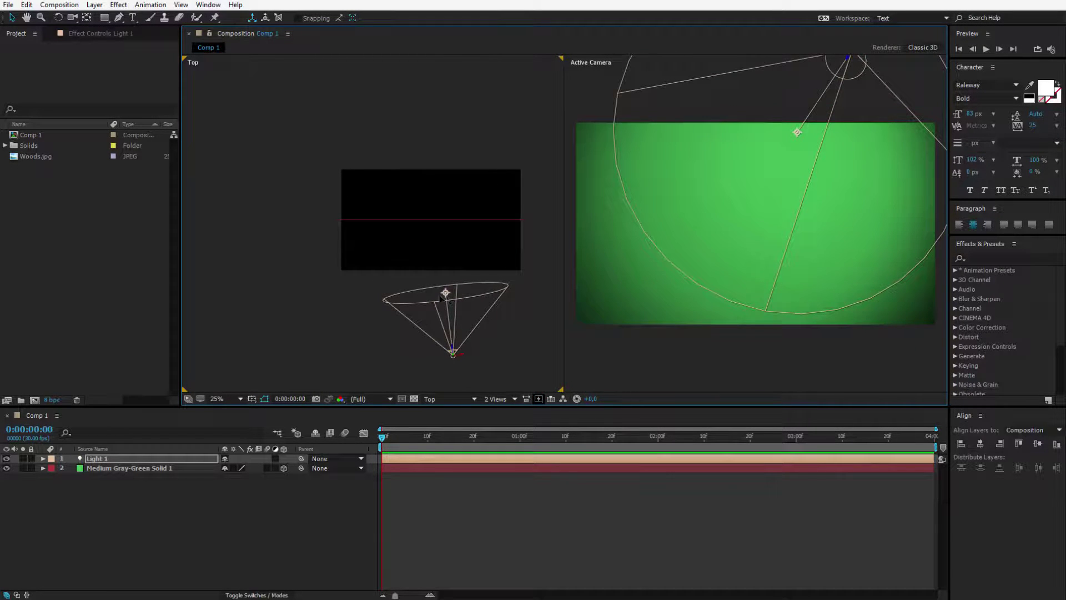
pyautogui.moveTo(440, 298)
pyautogui.mouseDown()
pyautogui.moveTo(442, 341)
pyautogui.moveTo(497, 307)
pyautogui.moveTo(448, 256)
pyautogui.moveTo(416, 345)
pyautogui.moveTo(479, 322)
pyautogui.moveTo(444, 286)
pyautogui.mouseUp()
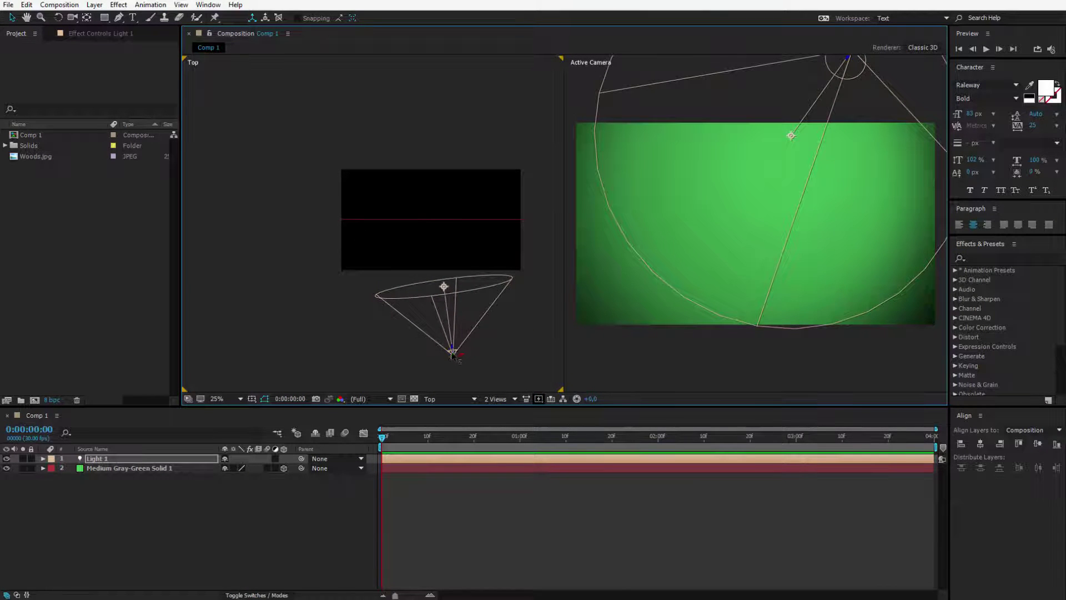
pyautogui.moveTo(452, 354); pyautogui.dragTo(438, 272)
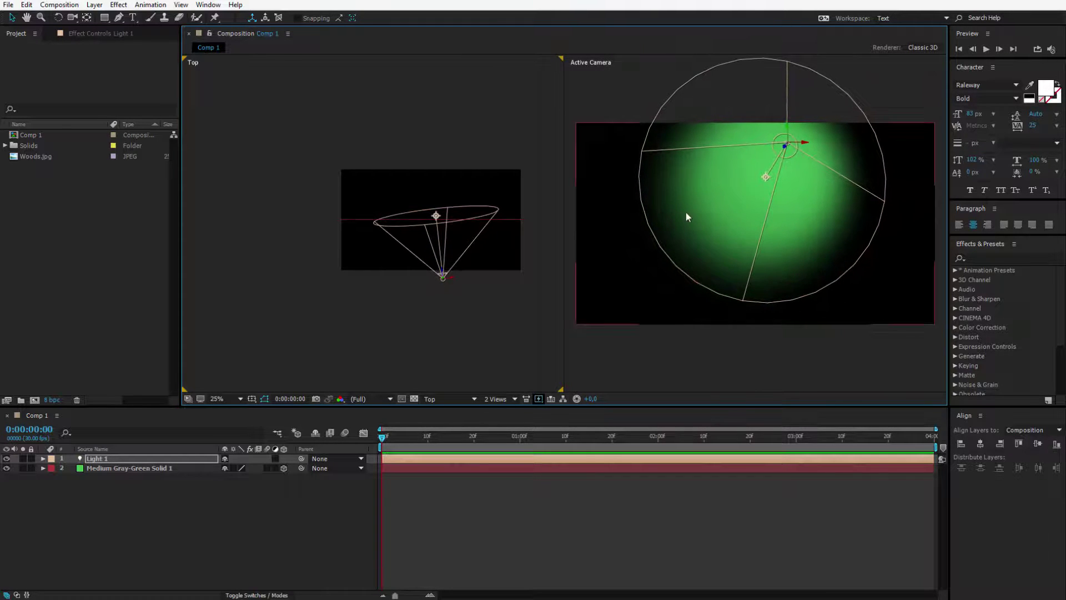
pyautogui.moveTo(788, 151); pyautogui.dragTo(786, 162)
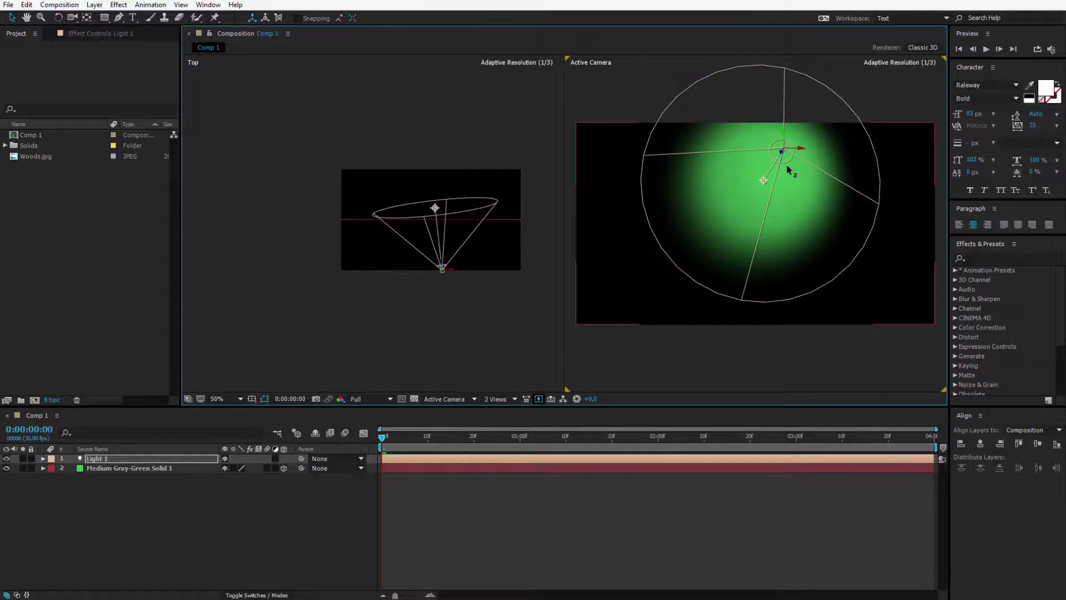
# Add a null object and name it "XY light movement".
pyautogui.rightClick(121, 502)
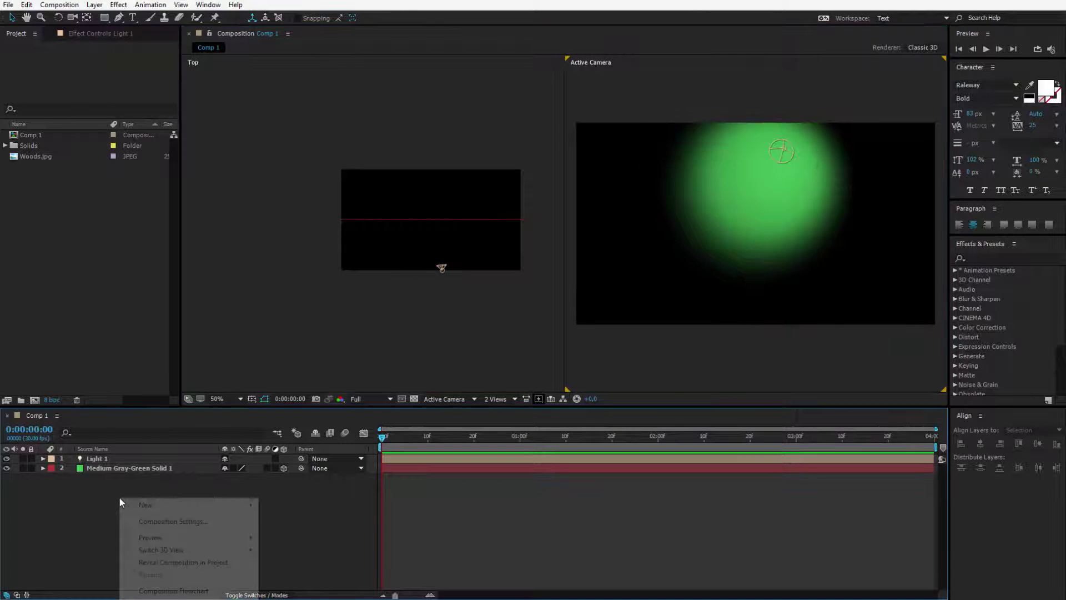
pyautogui.moveTo(133, 505)
pyautogui.click(311, 571)
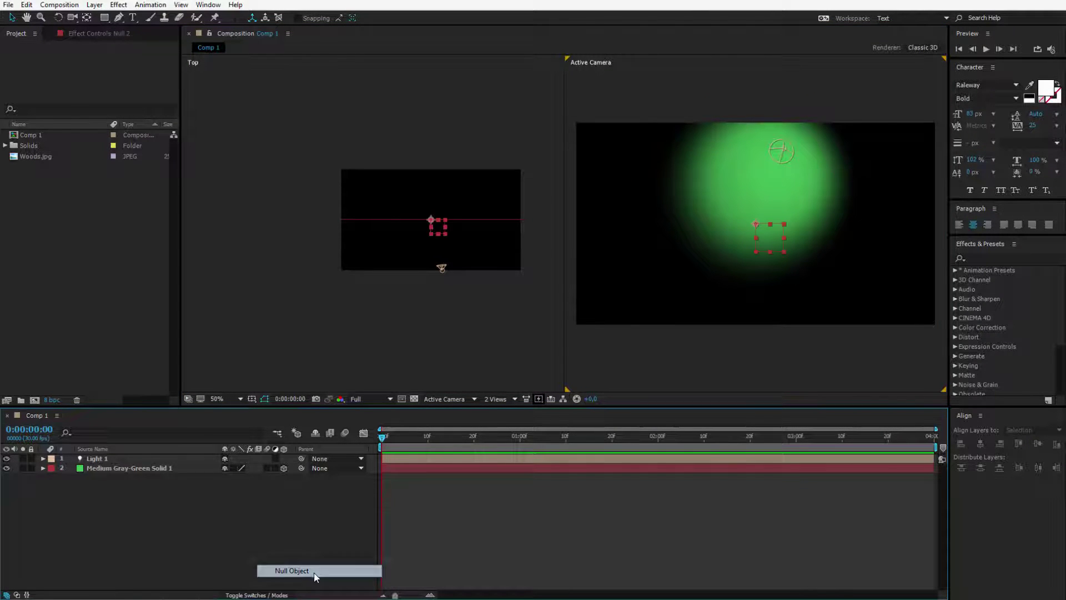
pyautogui.press('Return')
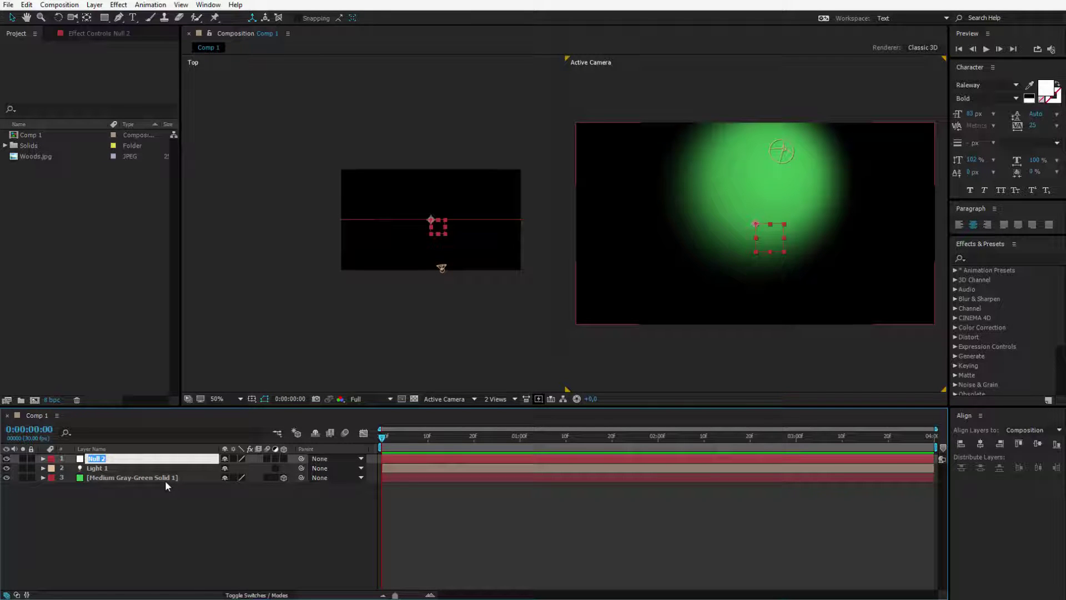
pyautogui.write('XY light movement')
pyautogui.press('Return')
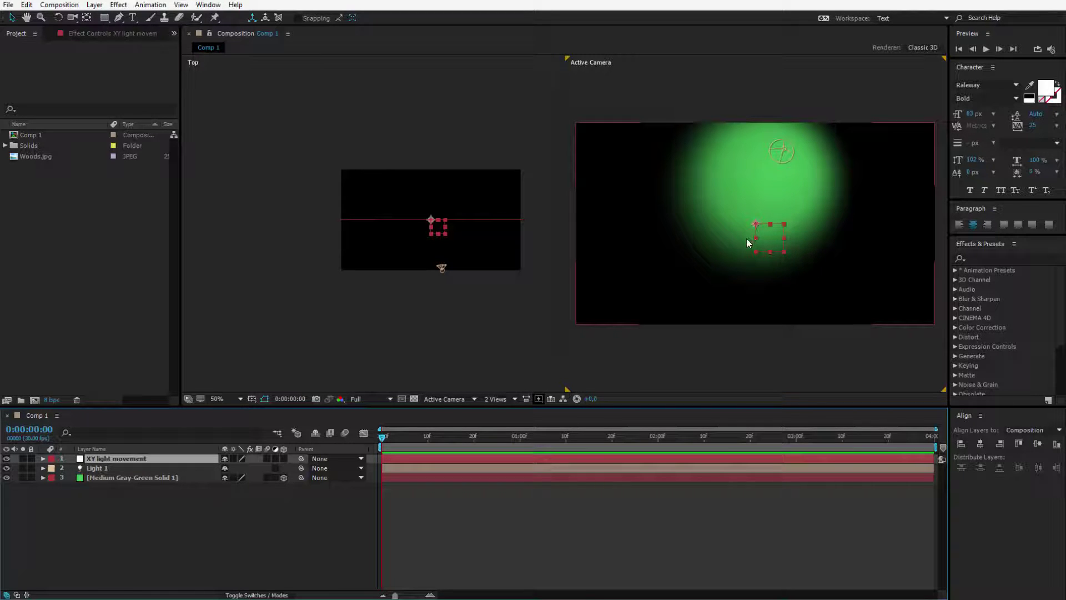
# Return to a single view and place the XY light movement null over the light's icon.
pyautogui.click(503, 398)
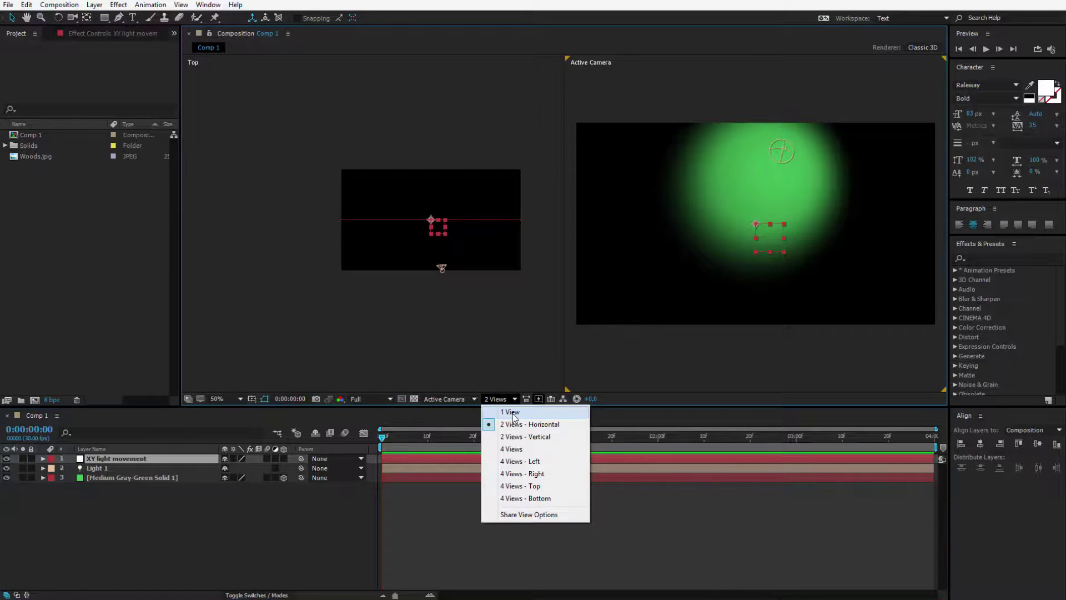
pyautogui.click(511, 412)
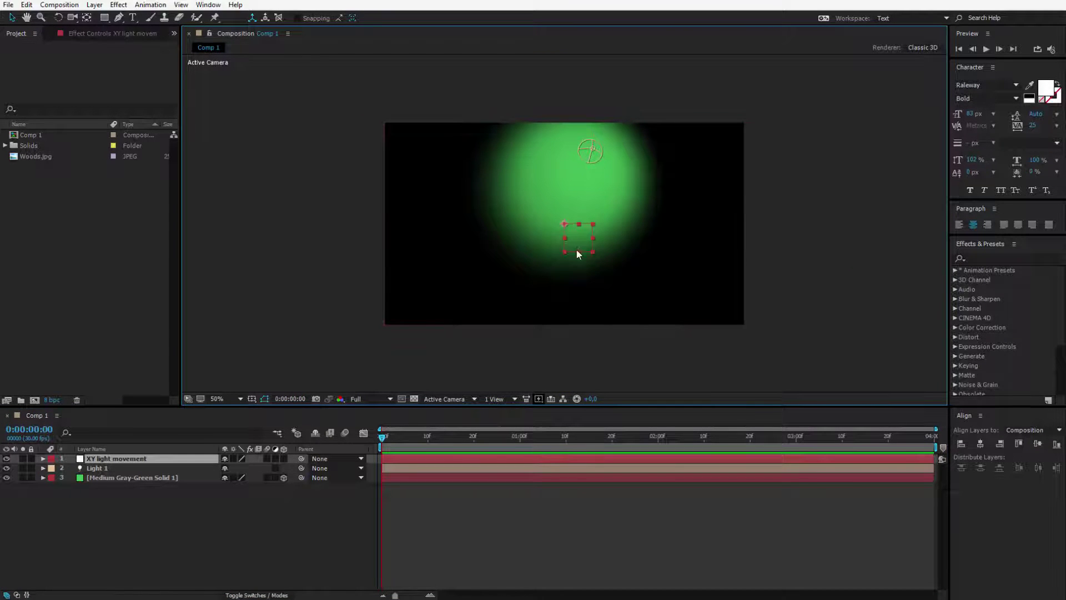
pyautogui.moveTo(574, 240); pyautogui.dragTo(589, 146)
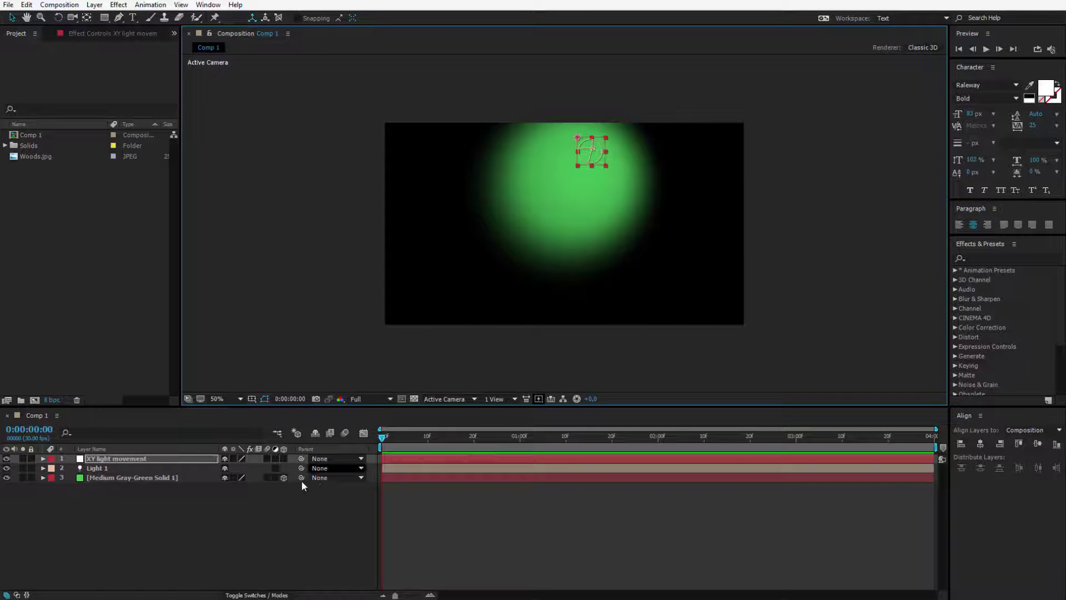
# Parent Light 1 to the XY light movement null and select the null.
pyautogui.click(99, 468)
pyautogui.moveTo(301, 469); pyautogui.dragTo(128, 458)
pyautogui.click(129, 458)
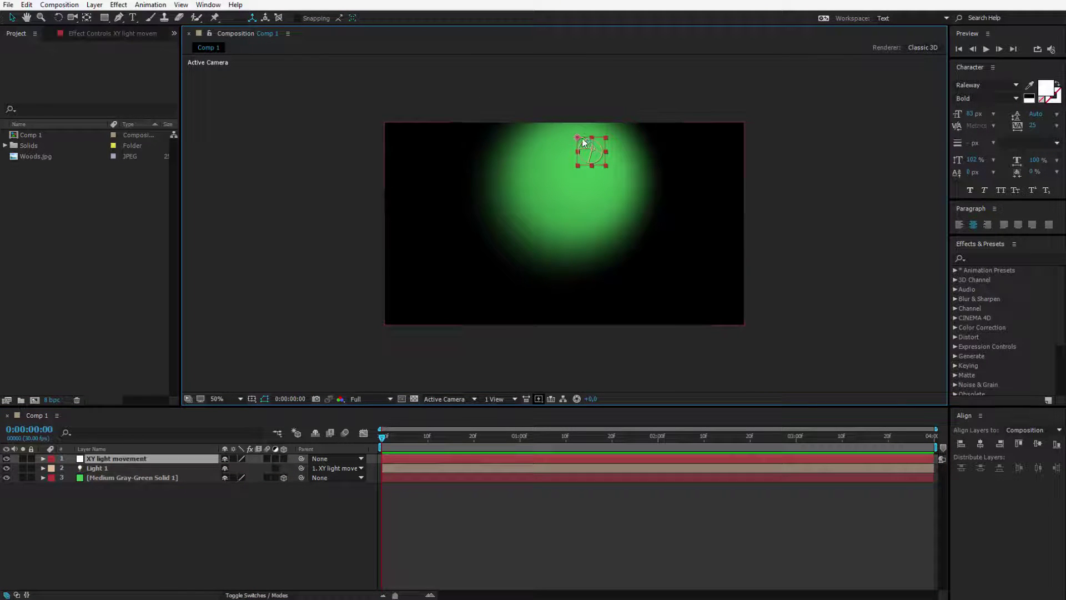
# Move the XY light movement null down and to the right, and set its position to 940, 186.
pyautogui.moveTo(577, 149); pyautogui.dragTo(687, 238)
pyautogui.moveTo(574, 179); pyautogui.dragTo(622, 181)
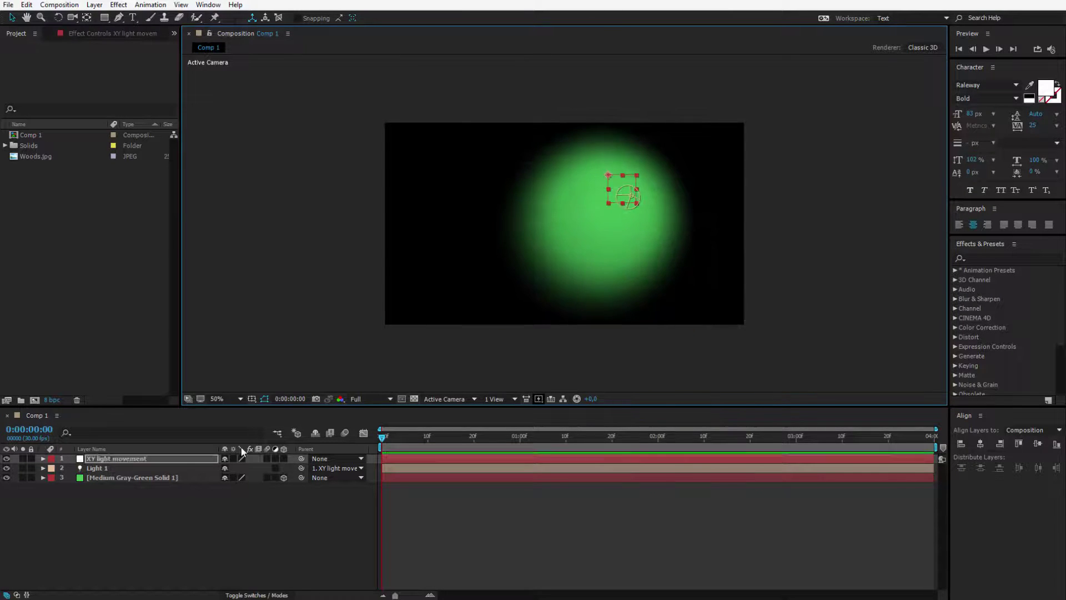
pyautogui.click(135, 461)
pyautogui.press('p')
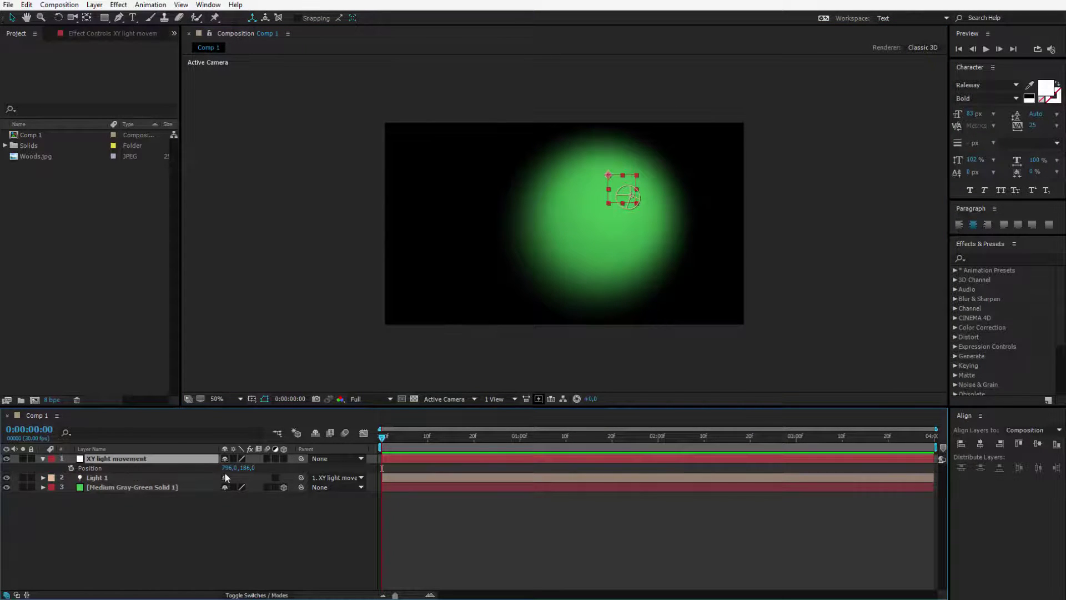
pyautogui.moveTo(228, 468)
pyautogui.mouseDown()
pyautogui.moveTo(289, 470)
pyautogui.moveTo(222, 471)
pyautogui.moveTo(243, 479)
pyautogui.mouseUp()
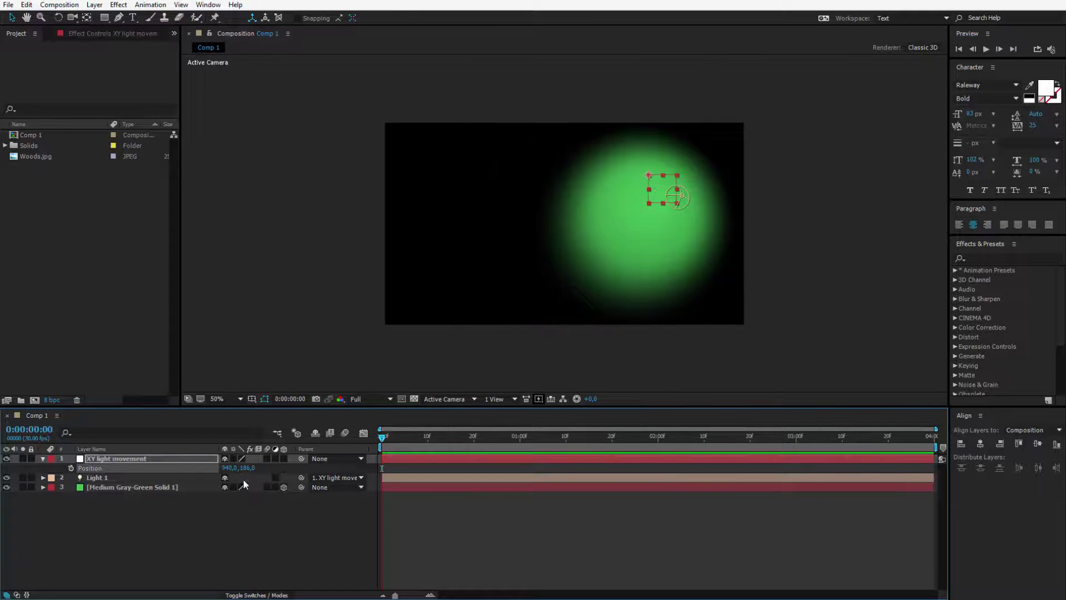
# Add a second null object and name it "Z axis".
pyautogui.click(138, 516)
pyautogui.rightClick(138, 516)
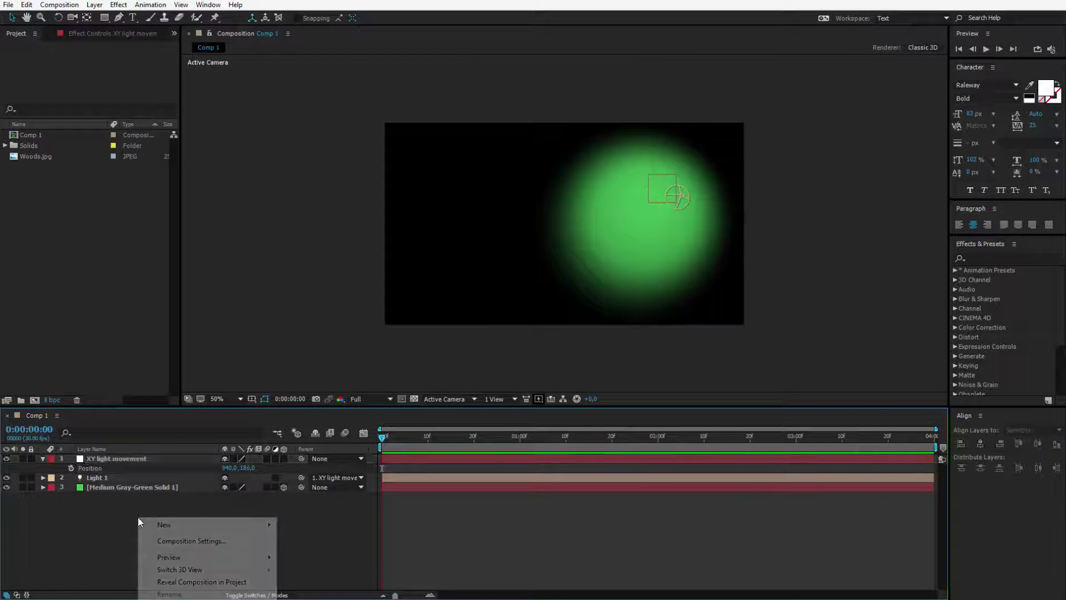
pyautogui.moveTo(197, 528)
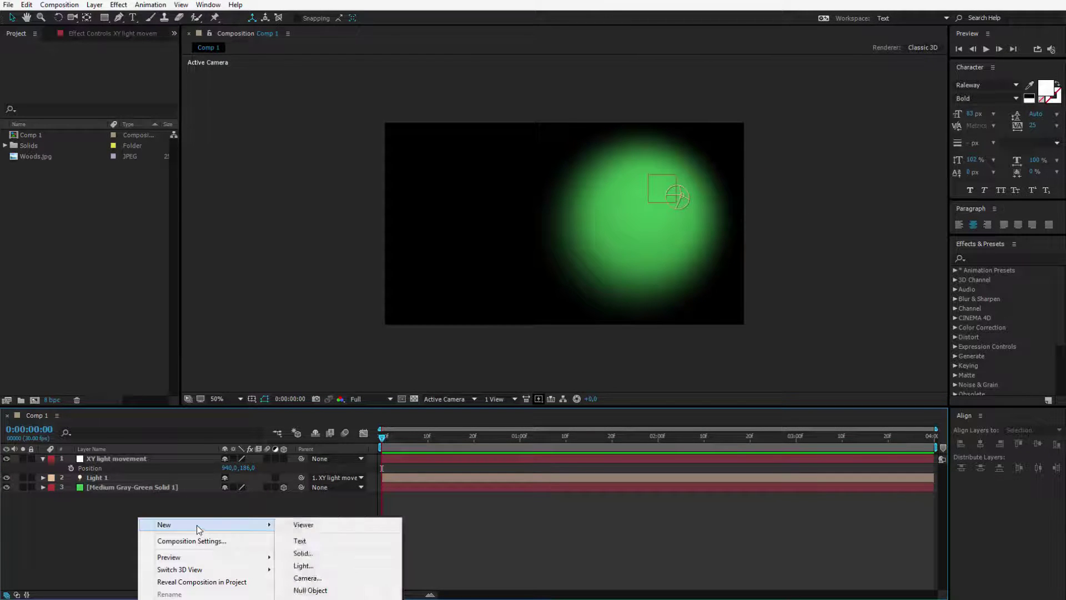
pyautogui.click(329, 592)
pyautogui.press('Return')
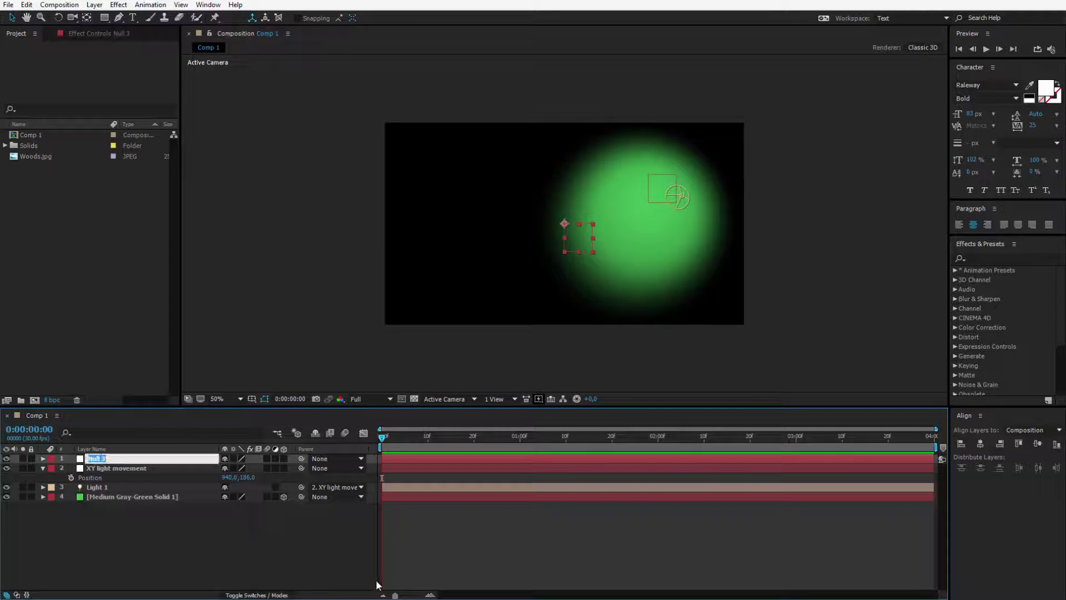
pyautogui.write('Z axis')
pyautogui.press('Return')
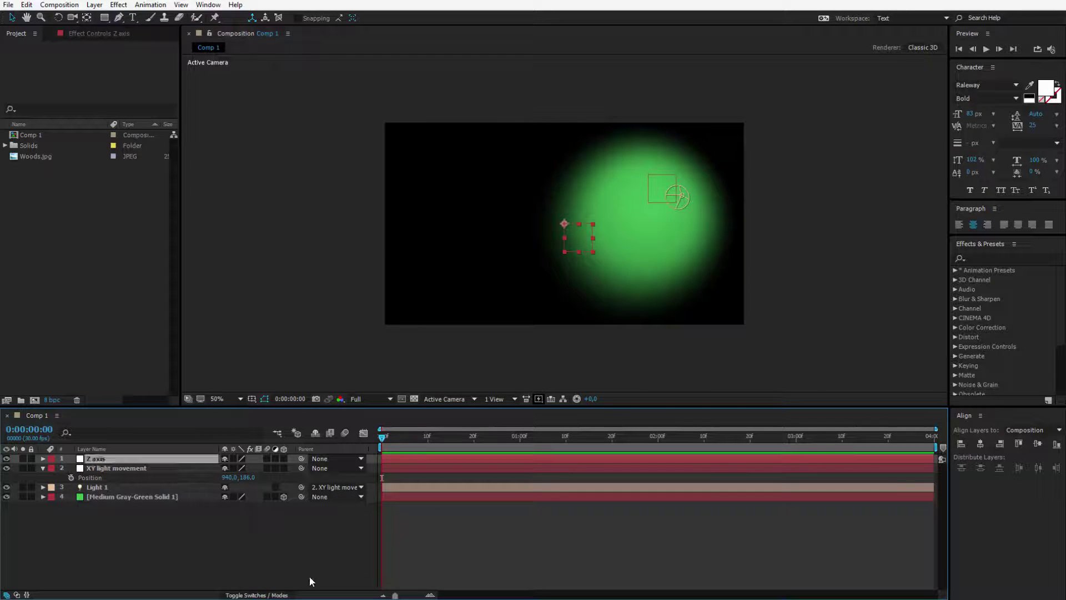
# Parent the XY light movement null to the Z axis null and select the Z axis layer.
pyautogui.click(131, 470)
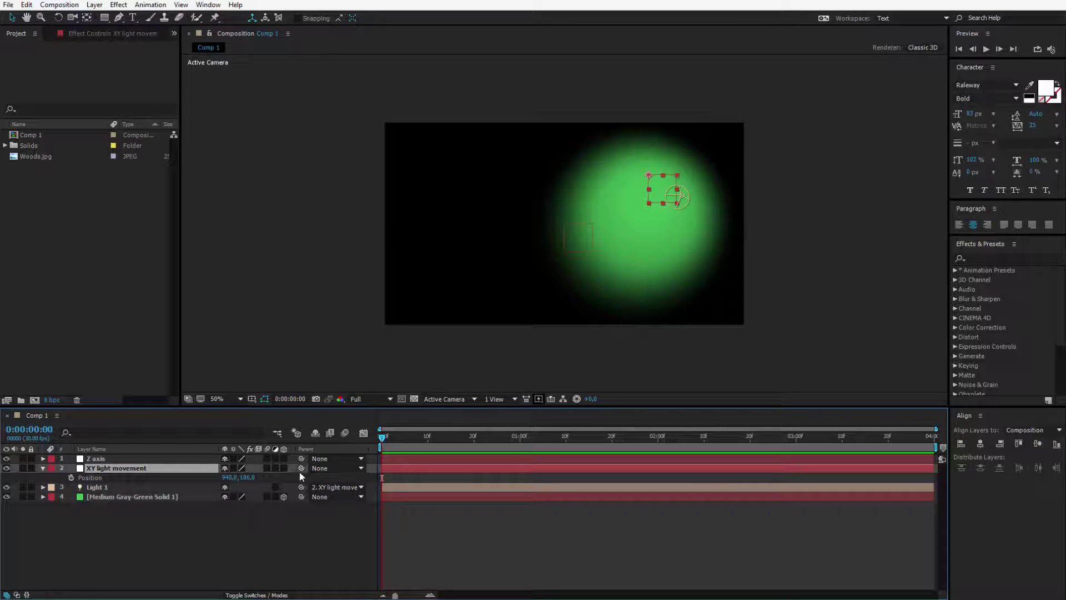
pyautogui.moveTo(301, 470); pyautogui.dragTo(102, 461)
pyautogui.click(101, 460)
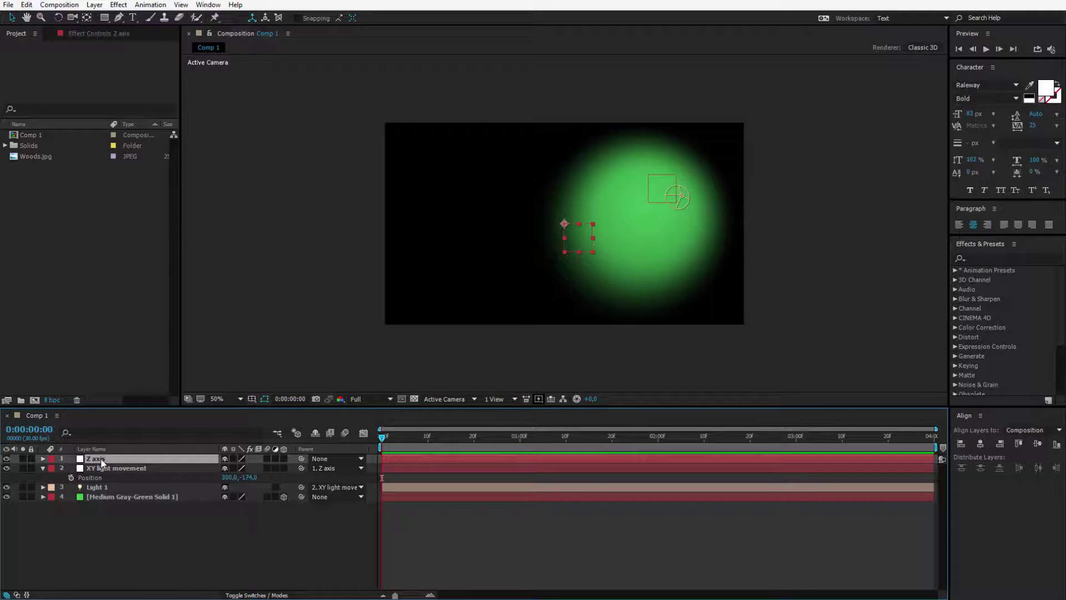
# Make both nulls 3D layers and set the Z axis null's Z position to -139.
pyautogui.click(283, 459)
pyautogui.click(283, 468)
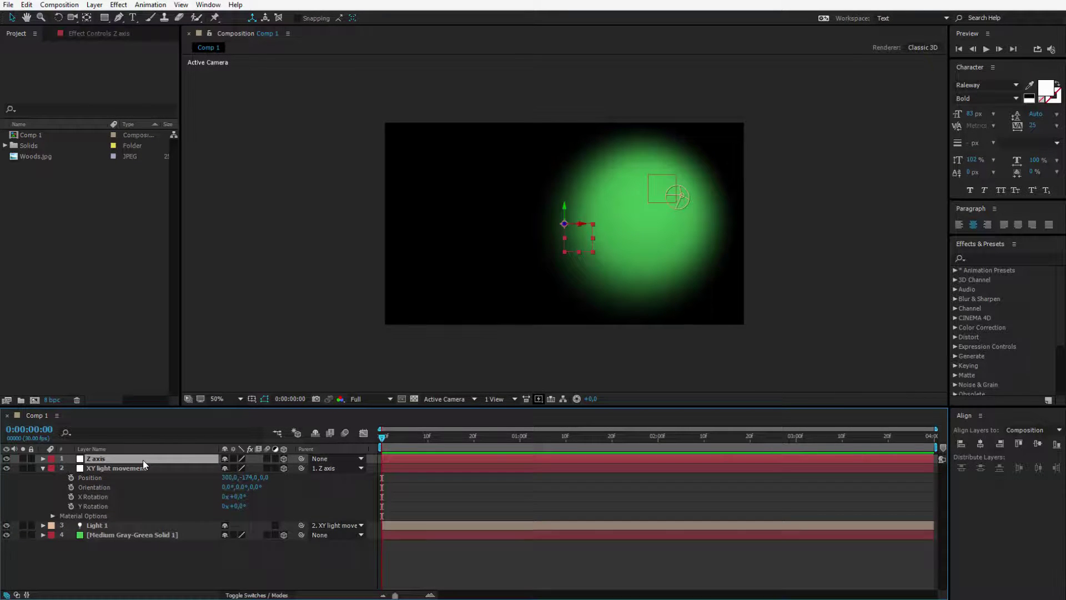
pyautogui.press('p')
pyautogui.moveTo(264, 471); pyautogui.dragTo(237, 472)
pyautogui.moveTo(122, 430); pyautogui.dragTo(149, 431)
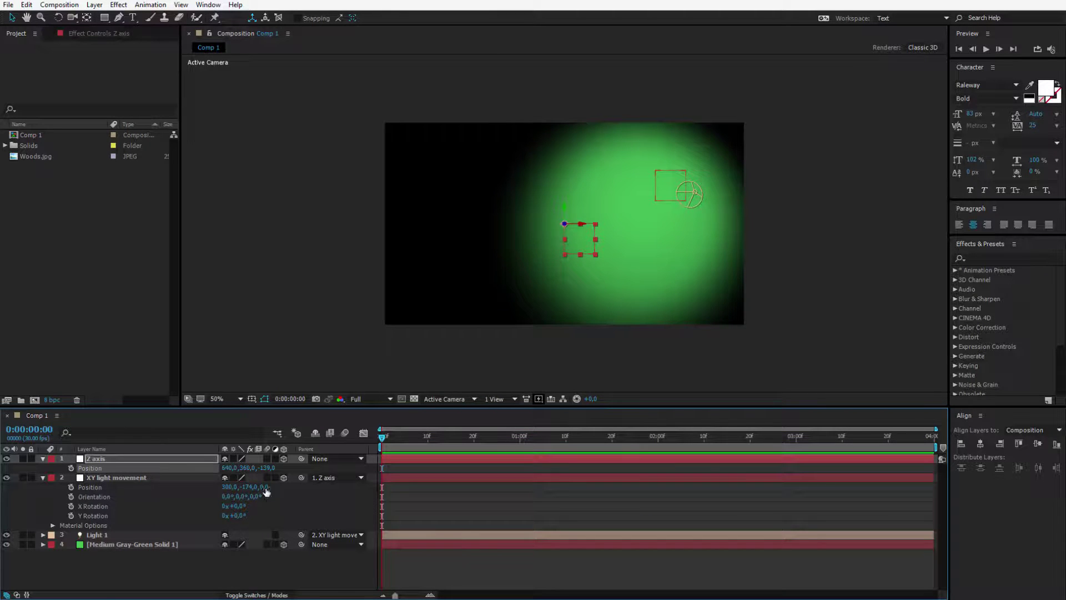
# Set the XY light movement null's Z position to -1 and select both null layers.
pyautogui.moveTo(265, 486); pyautogui.dragTo(257, 479)
pyautogui.click(132, 487)
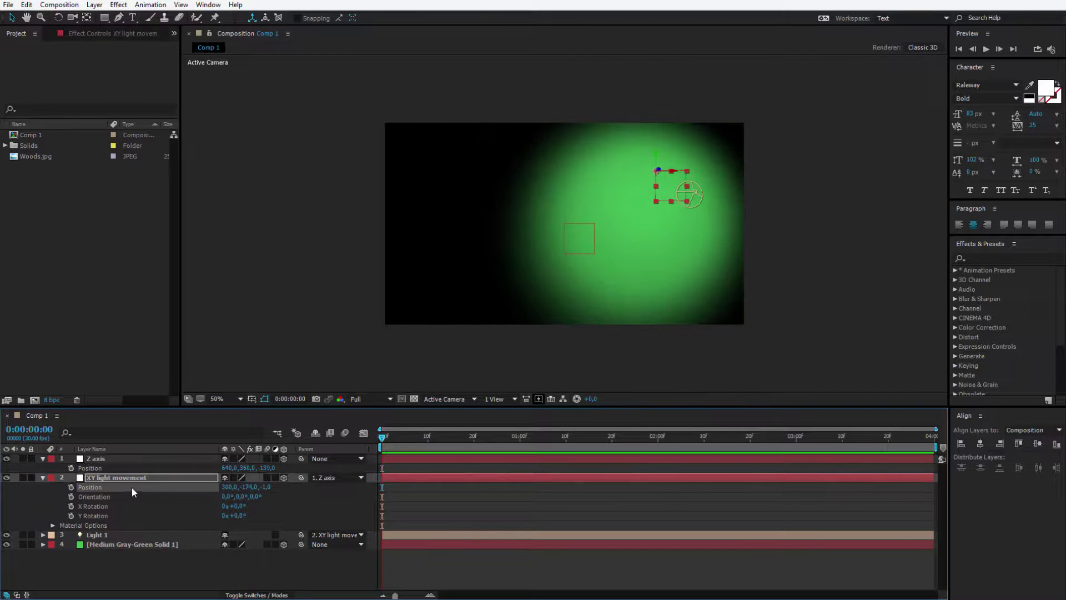
pyautogui.keyDown('shift'); pyautogui.click(106, 459); pyautogui.keyUp('shift')
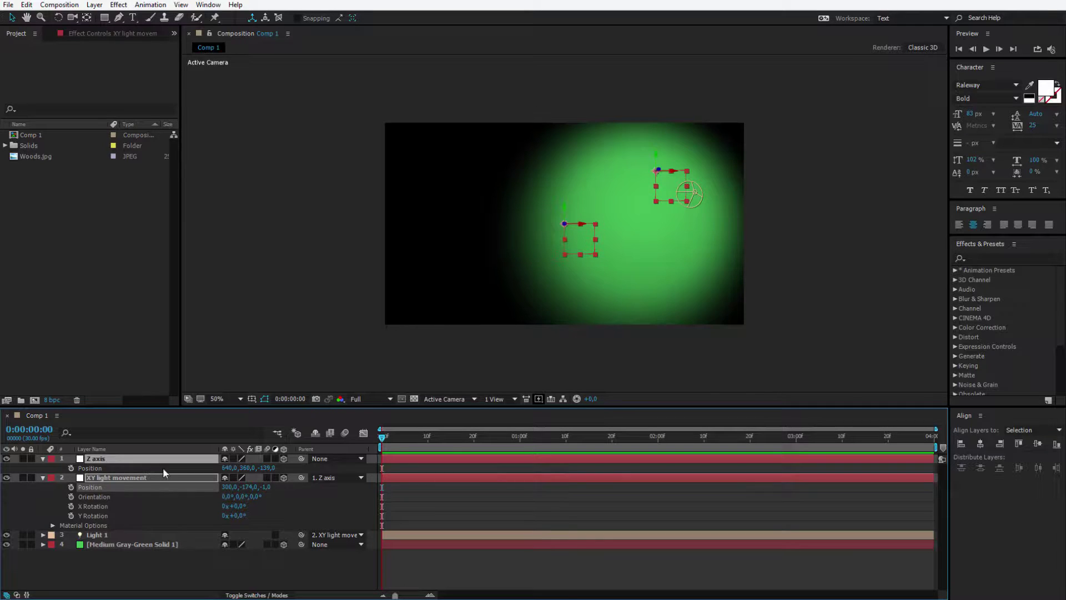
# Collapse the layers and set Light 1's intensity to 131%, cone angle to 105° and cone feather to 0%.
pyautogui.hotkey('ctrl', '`')
pyautogui.click(184, 545)
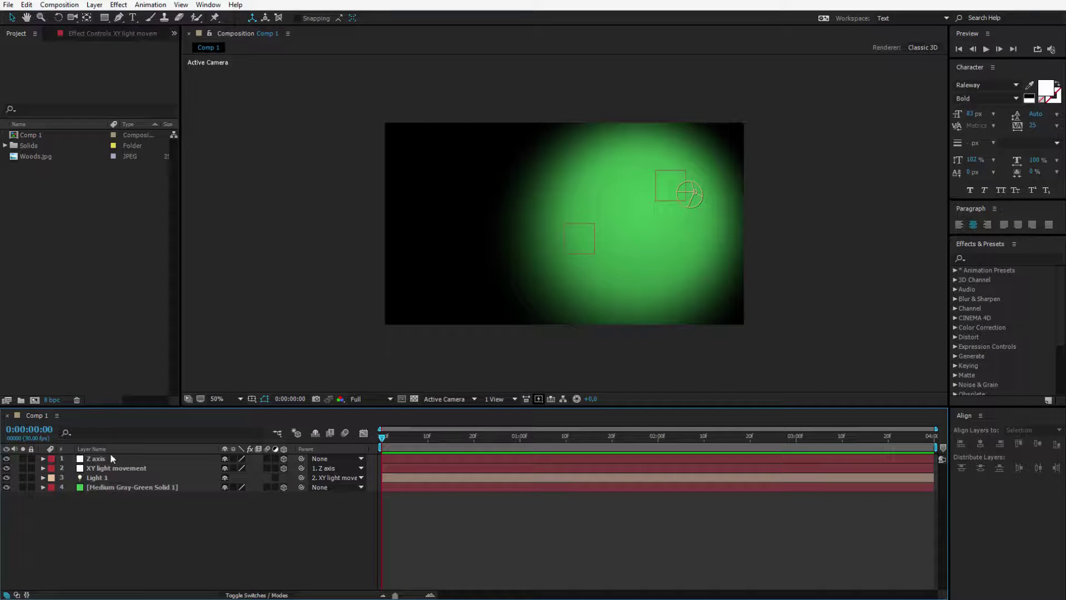
pyautogui.doubleClick(98, 479)
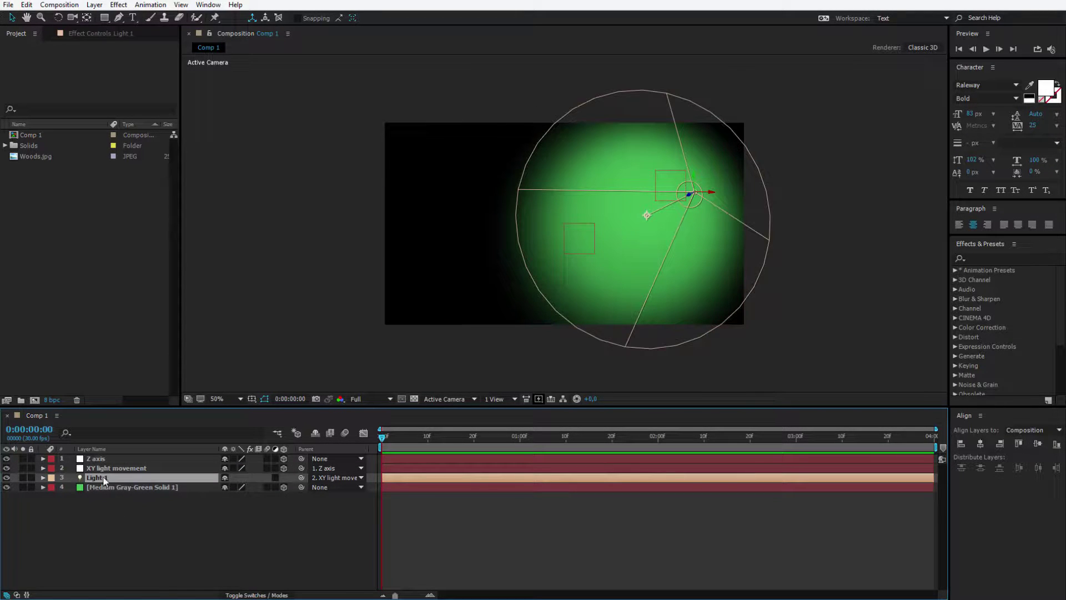
pyautogui.moveTo(490, 162); pyautogui.dragTo(207, 142)
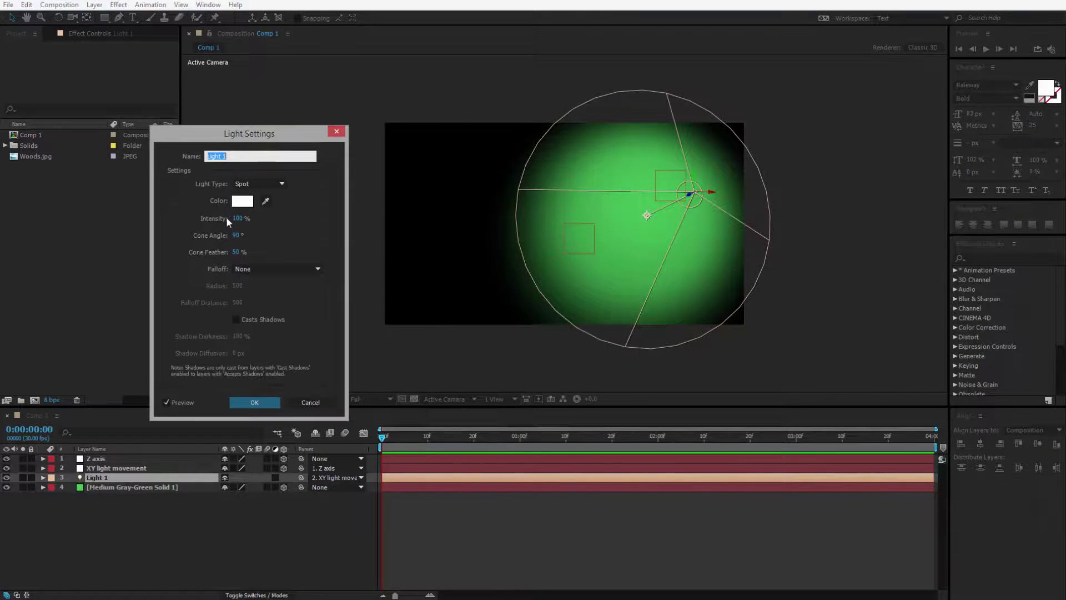
pyautogui.moveTo(238, 218); pyautogui.dragTo(174, 269)
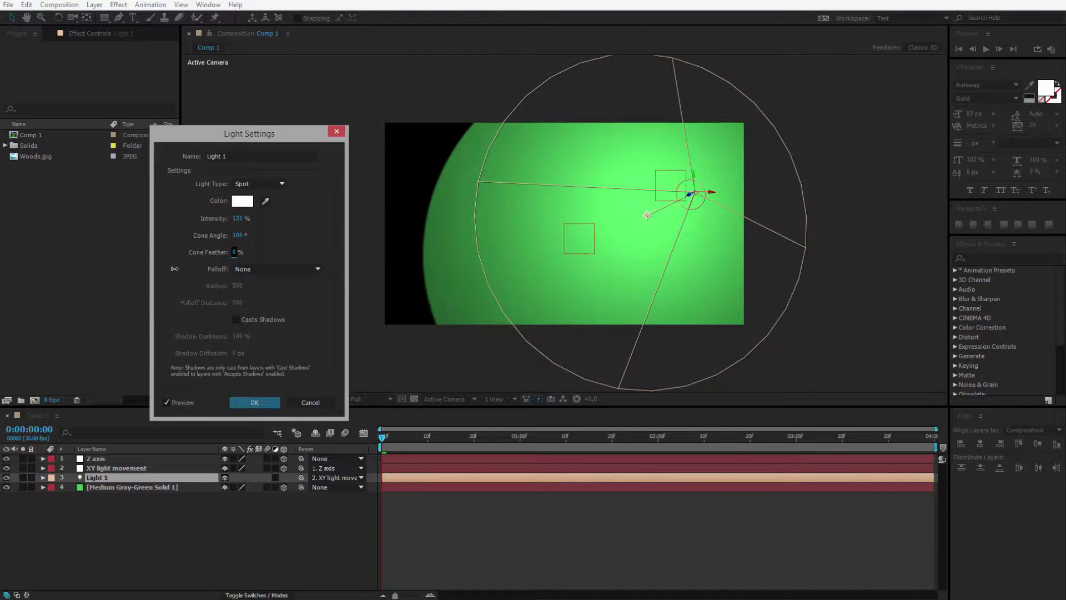
pyautogui.click(254, 402)
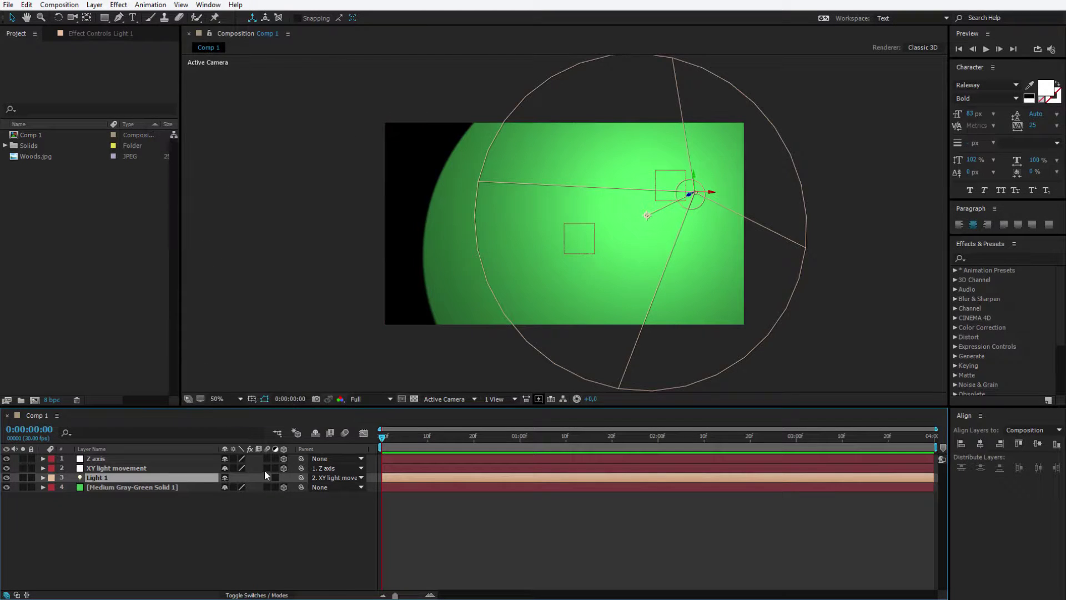
# Shift the light toward the composition's center with the XY light movement null and adjust its depth with the Z axis null's Z position.
pyautogui.click(264, 469)
pyautogui.moveTo(668, 217); pyautogui.dragTo(545, 246)
pyautogui.press('p')
pyautogui.moveTo(263, 468); pyautogui.dragTo(313, 412)
pyautogui.press('p')
pyautogui.click(311, 518)
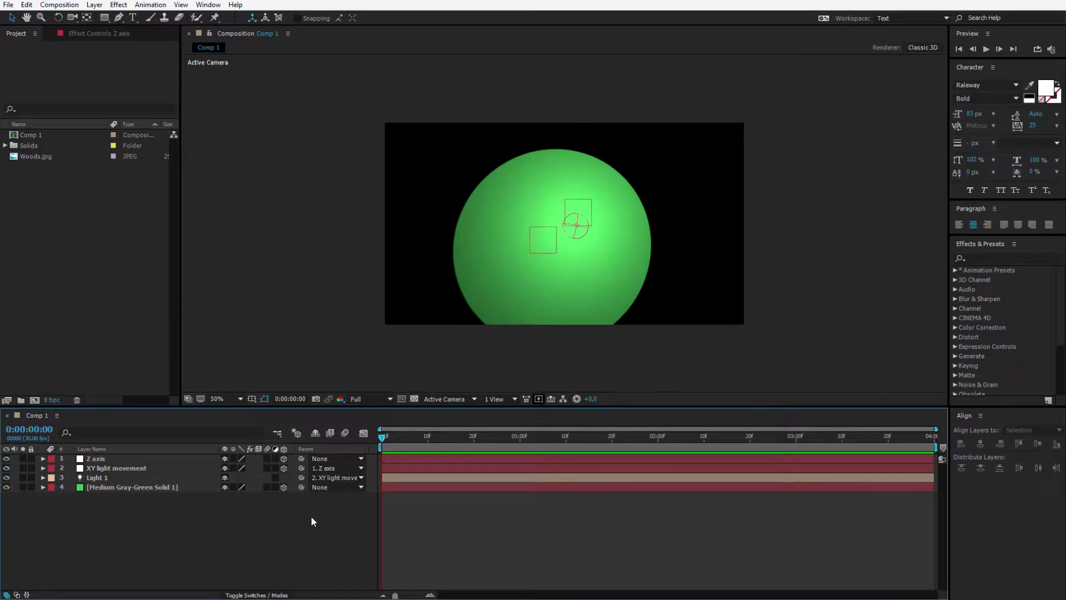
pyautogui.rightClick(148, 535)
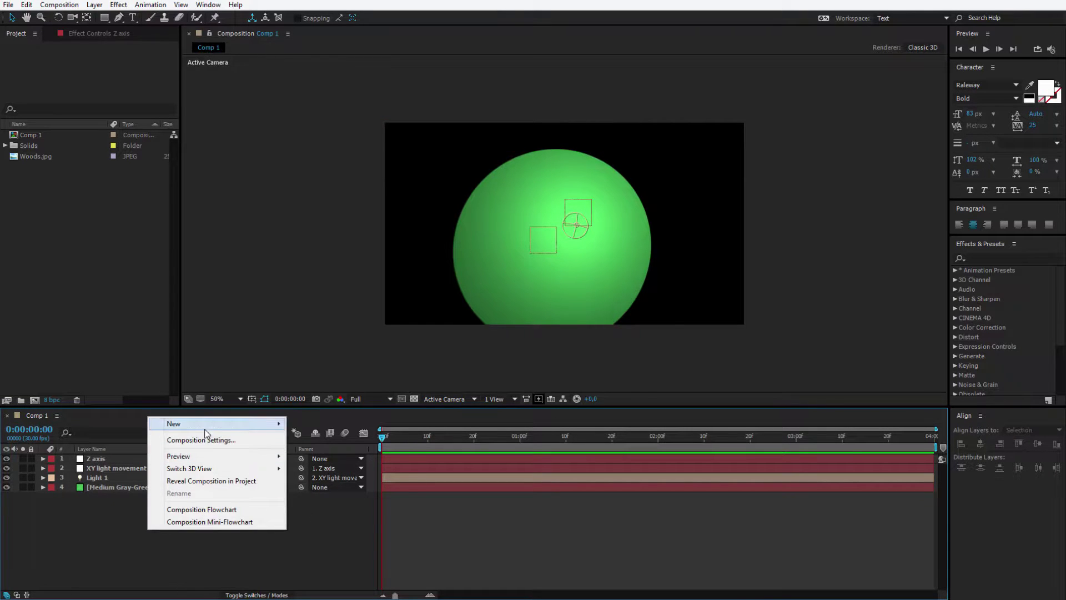
pyautogui.moveTo(205, 428)
pyautogui.click(71, 555)
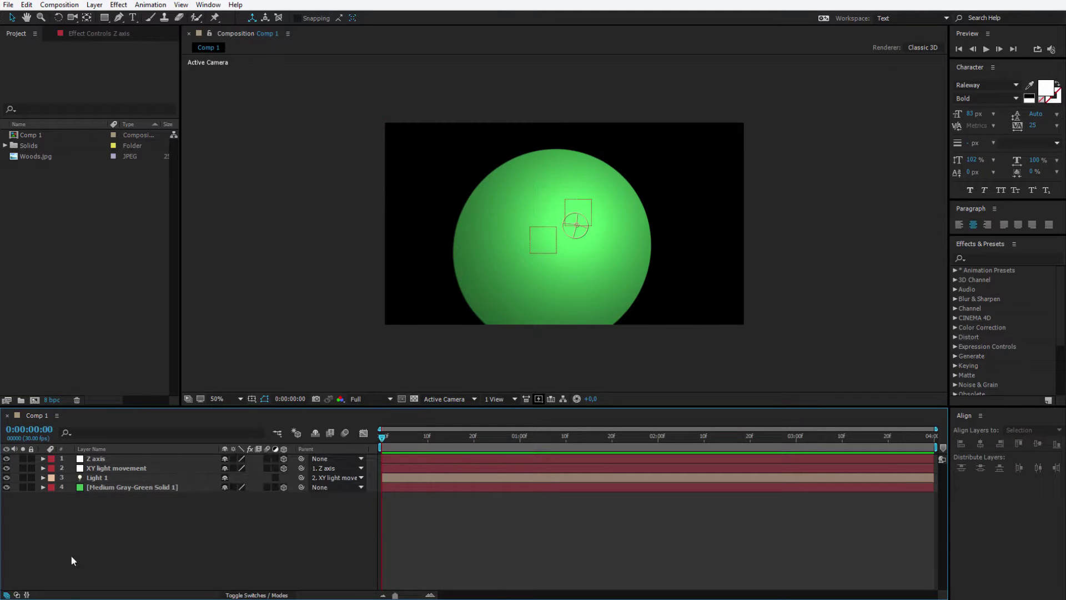
# Add a two-node camera named "Camera 1" with the 50mm preset to the composition.
pyautogui.click(153, 468)
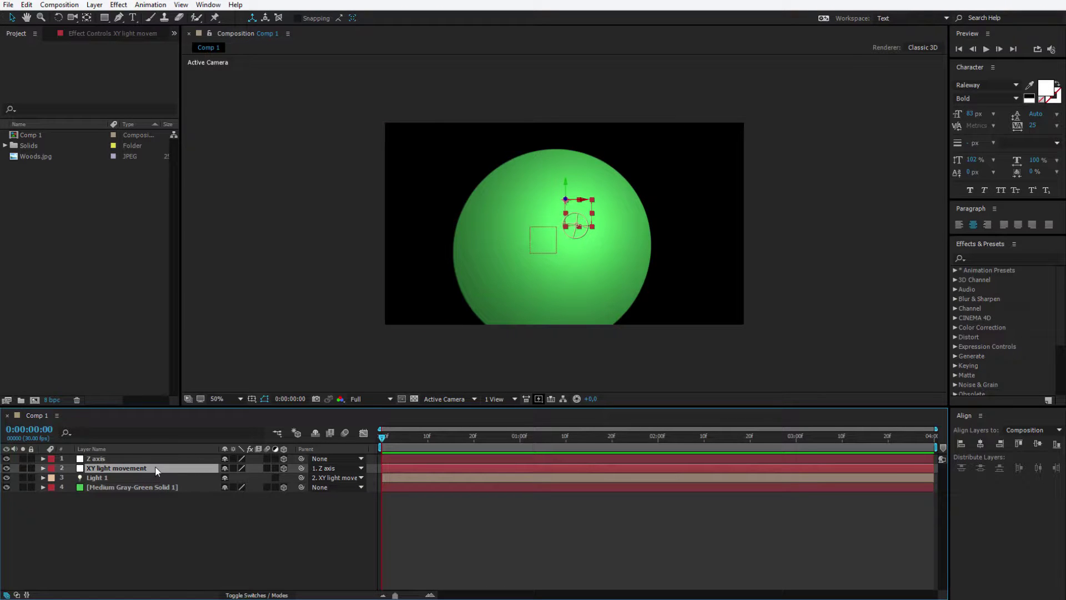
pyautogui.rightClick(138, 512)
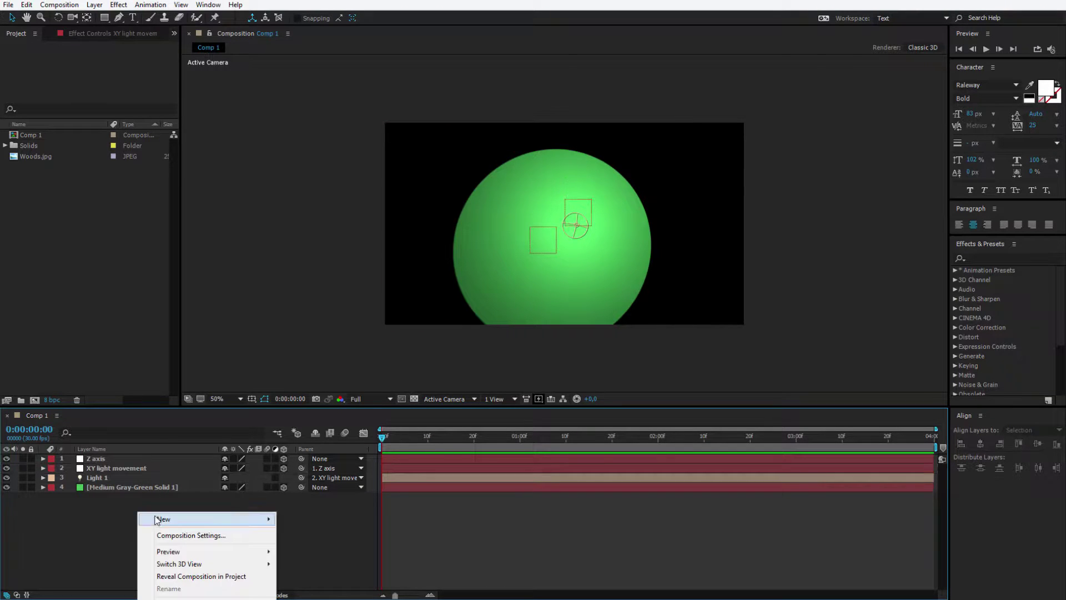
pyautogui.moveTo(183, 519)
pyautogui.click(306, 572)
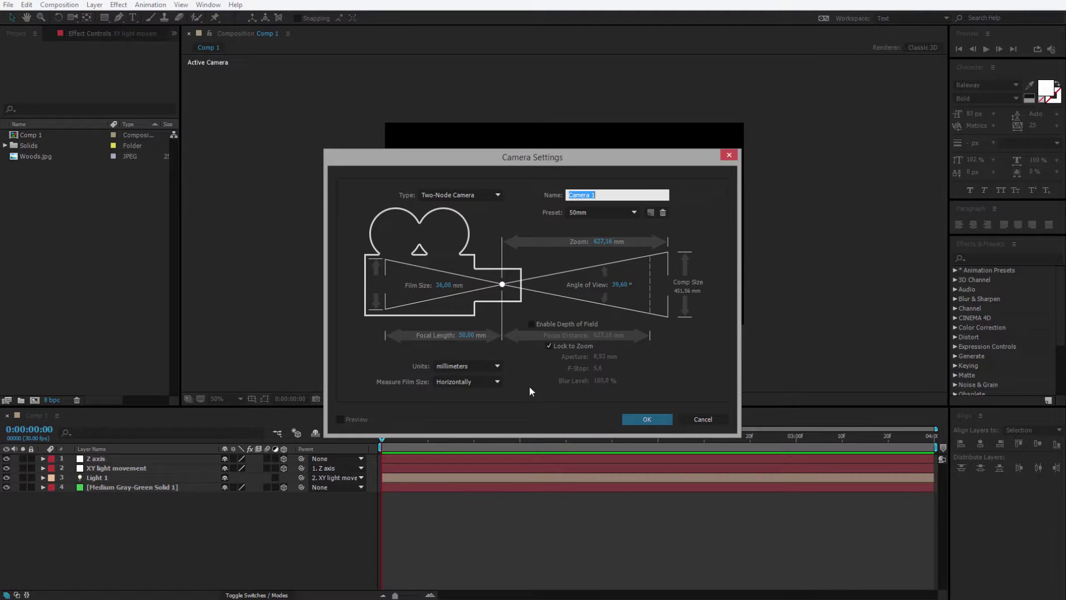
pyautogui.click(632, 419)
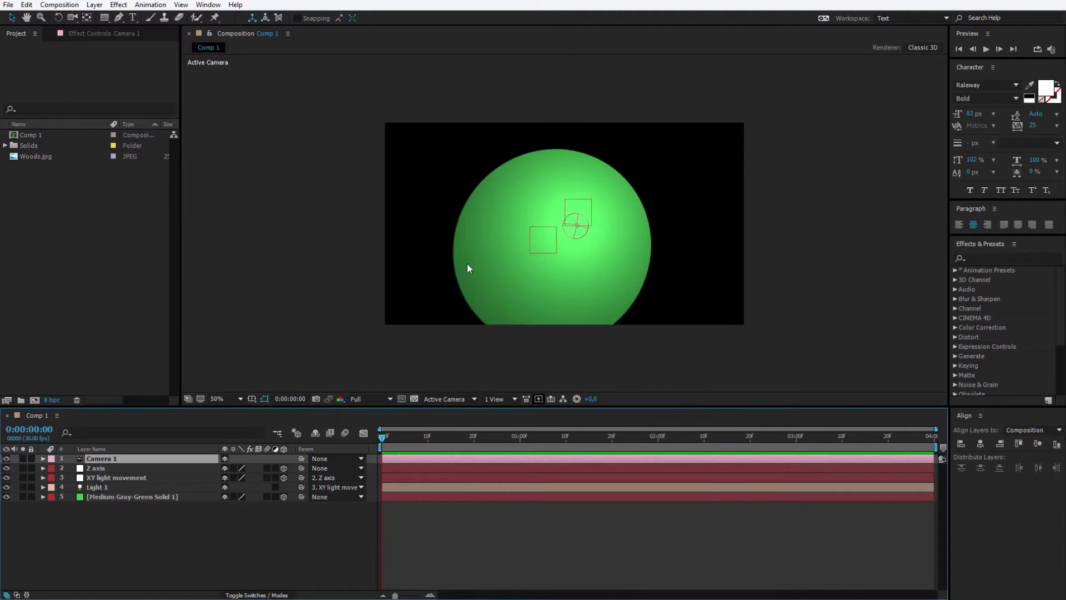
# Expand Camera 1's camera options and look through its zoom, depth of field, focus and iris settings.
pyautogui.click(44, 459)
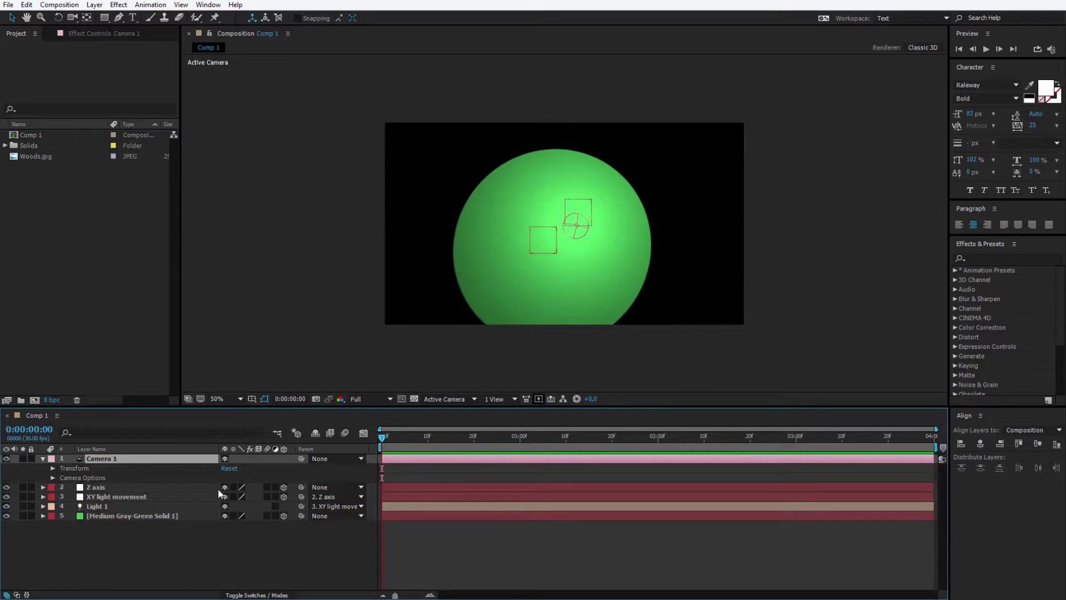
pyautogui.click(54, 477)
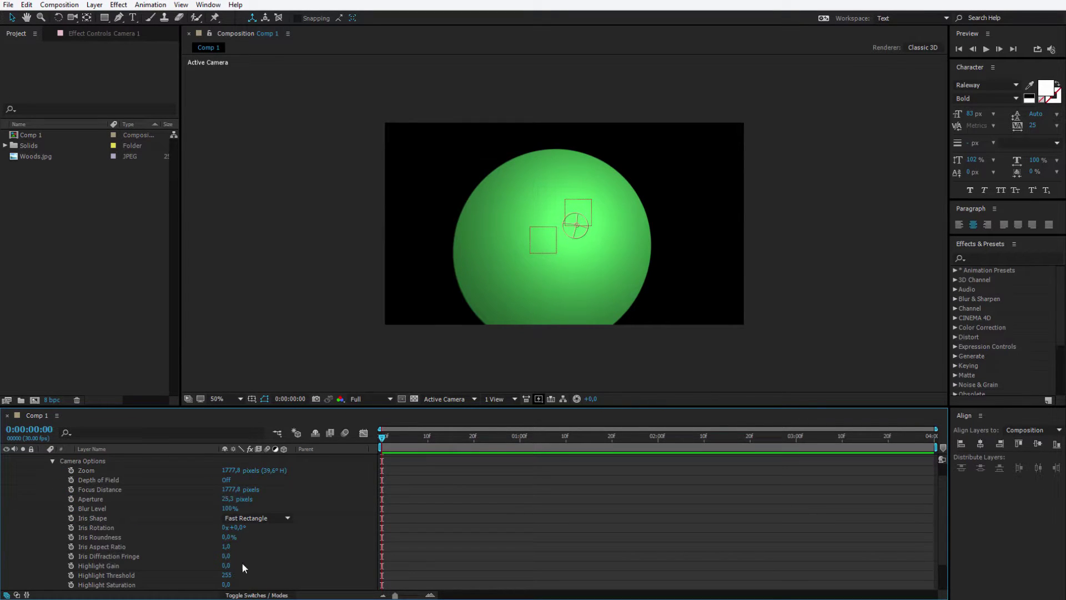
pyautogui.scroll(1, 300, 508)
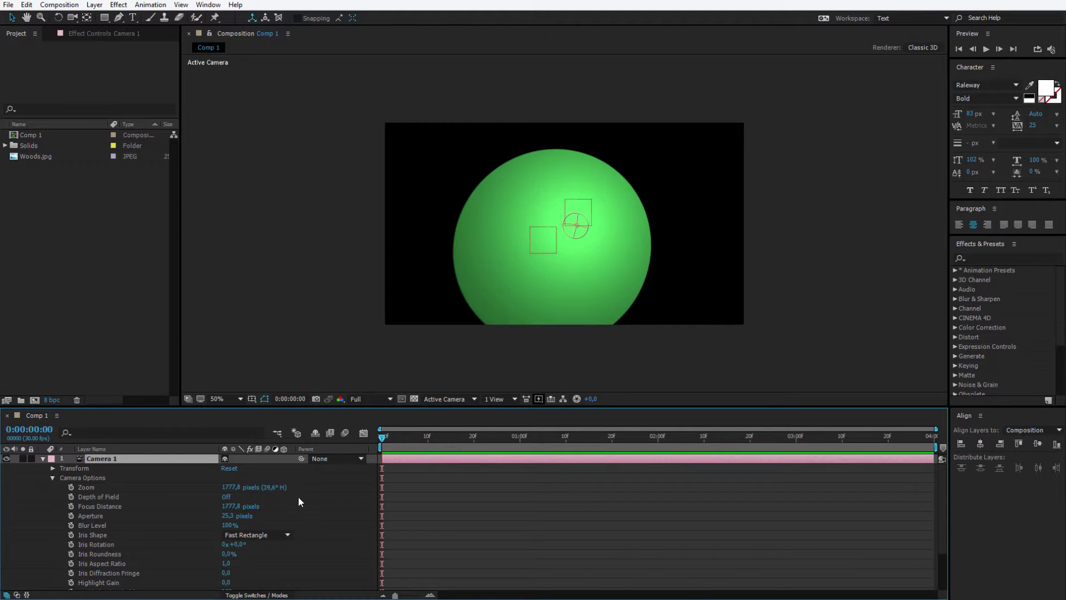
pyautogui.scroll(-1, 301, 513)
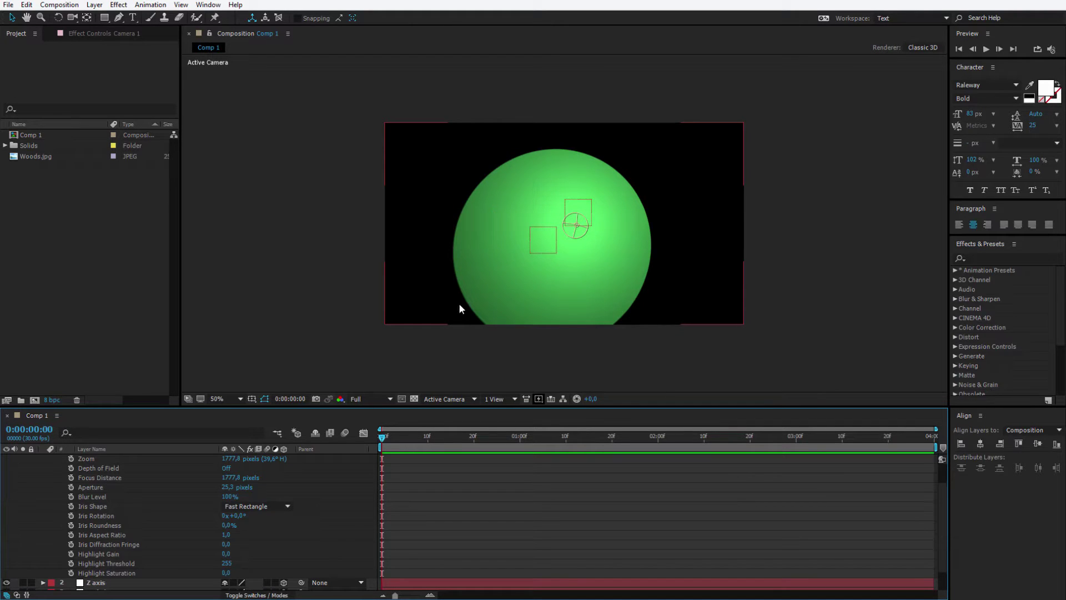
pyautogui.scroll(1, 178, 491)
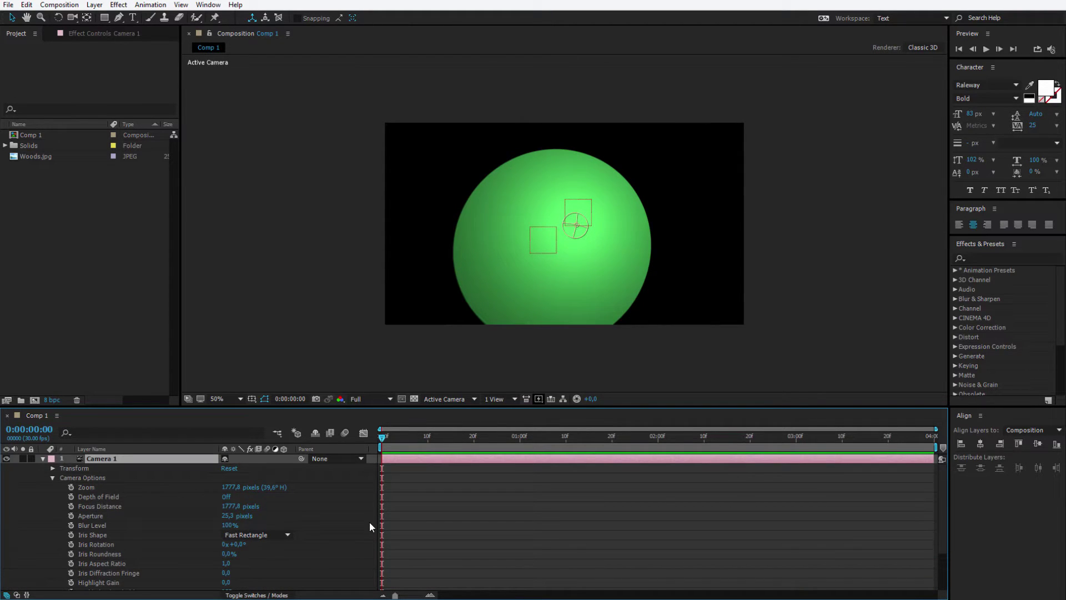
# Show only the Position property of Camera 1 and leave the camera layer selected.
pyautogui.press('p')
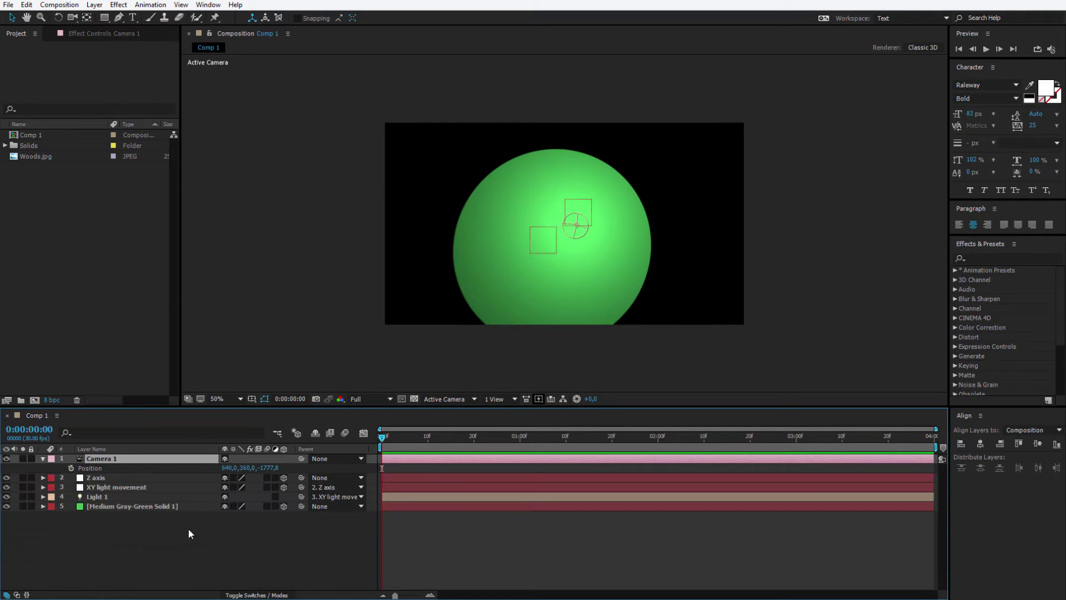
pyautogui.click(117, 478)
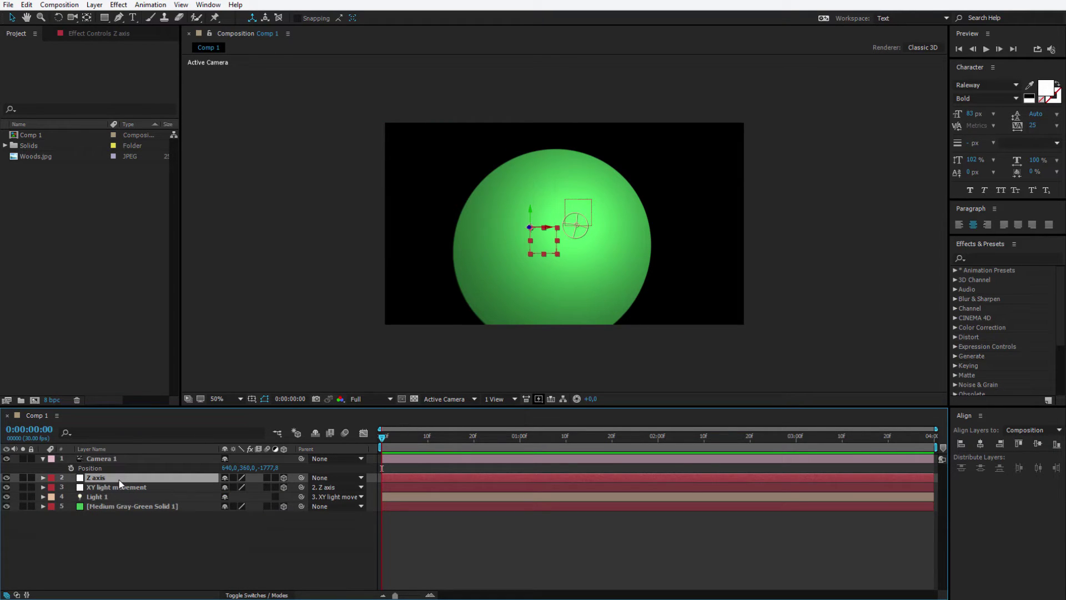
pyautogui.click(109, 459)
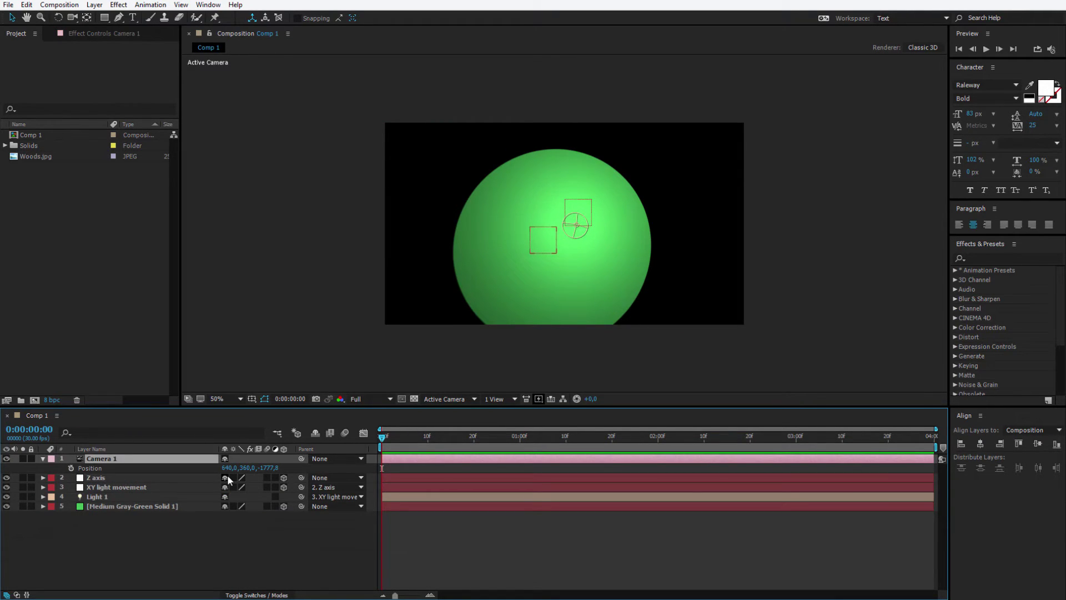